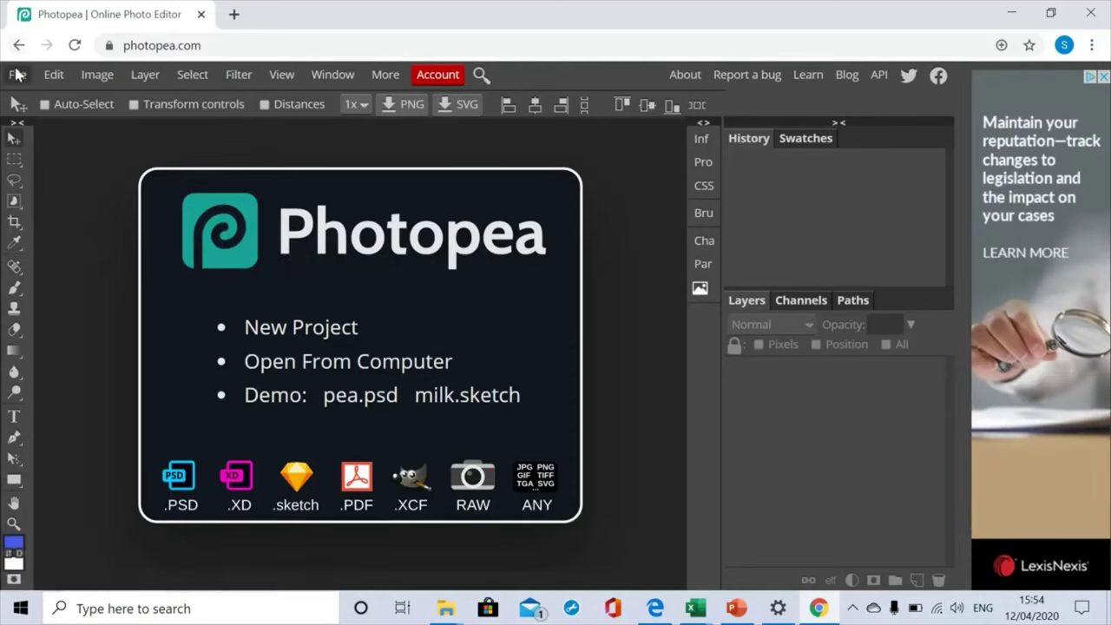
Create a new 1280×720 px document with a white background from File > New.
left_click(16, 75)
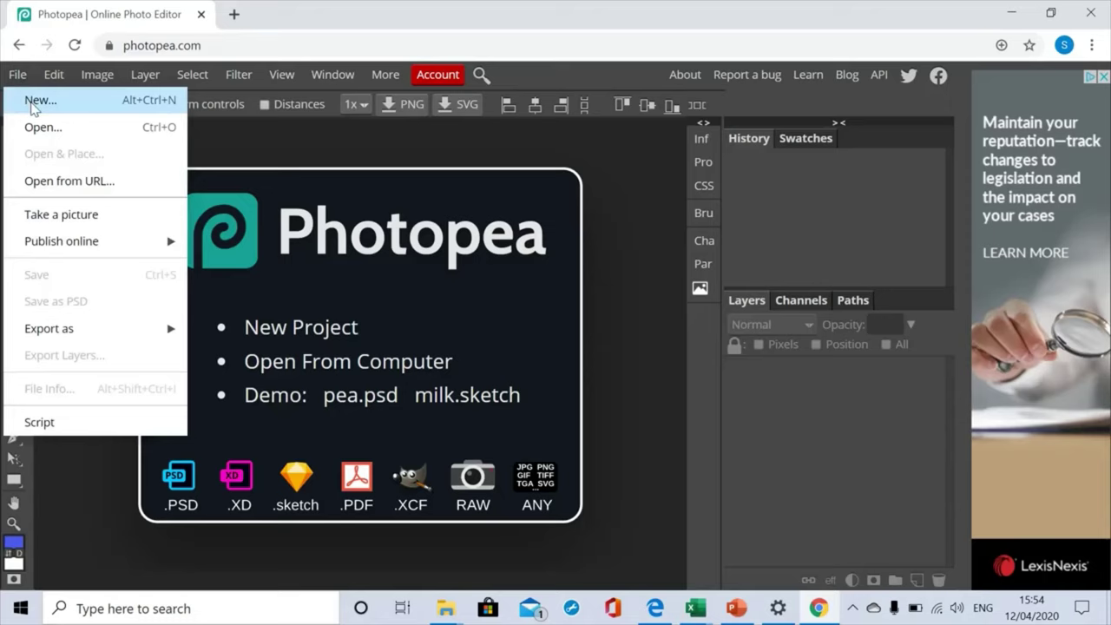
left_click(34, 101)
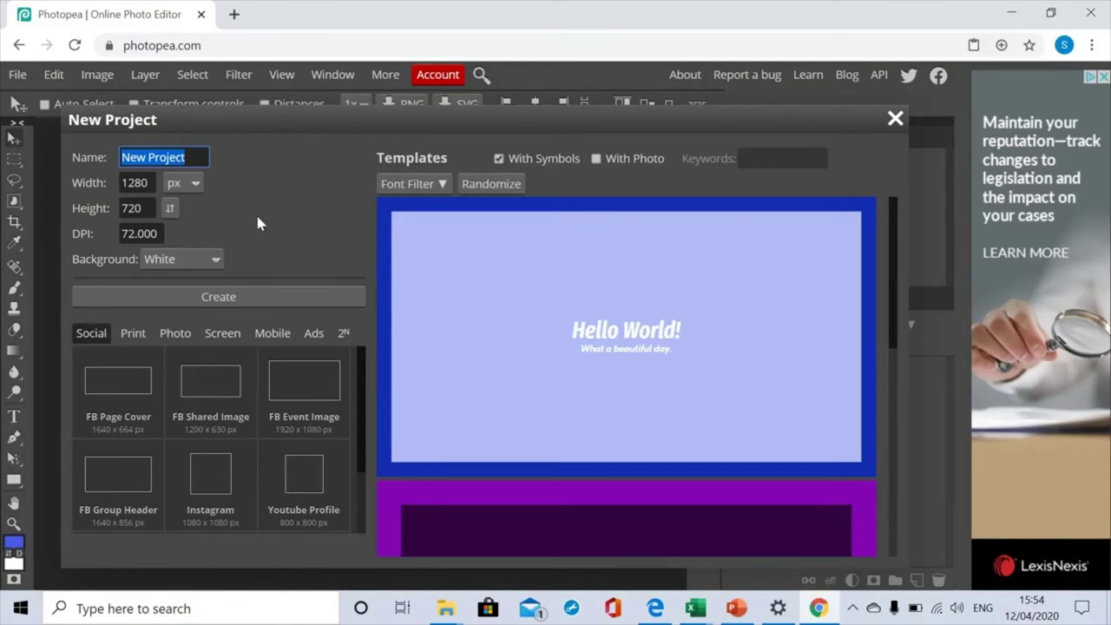
left_click(236, 299)
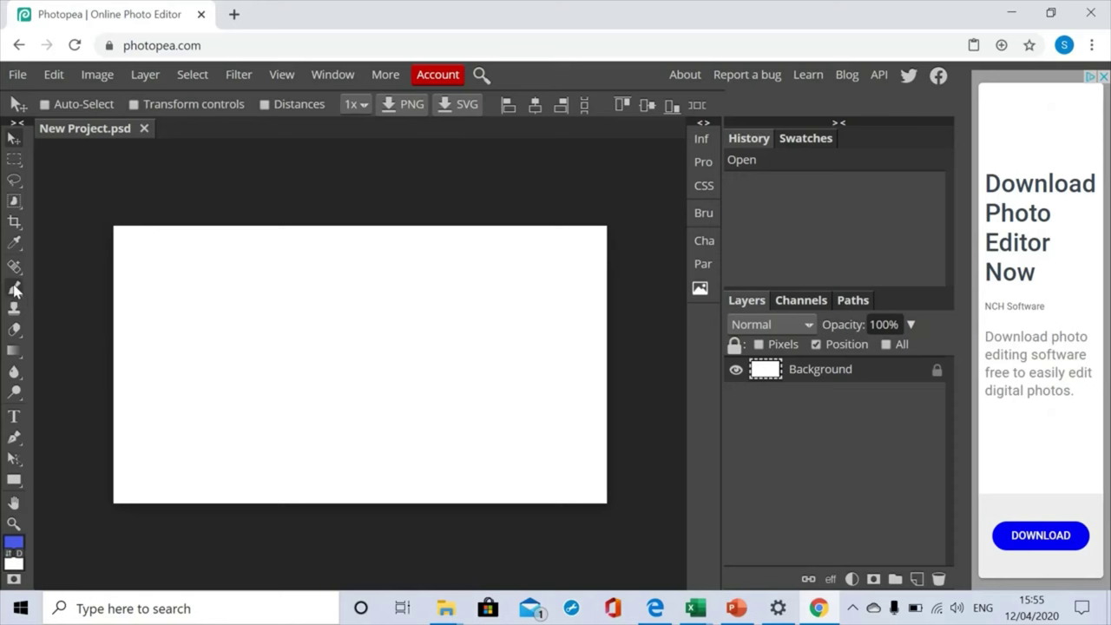
Select the Brush Tool and paint a looping blue doodle across the top of the canvas.
left_click(14, 291)
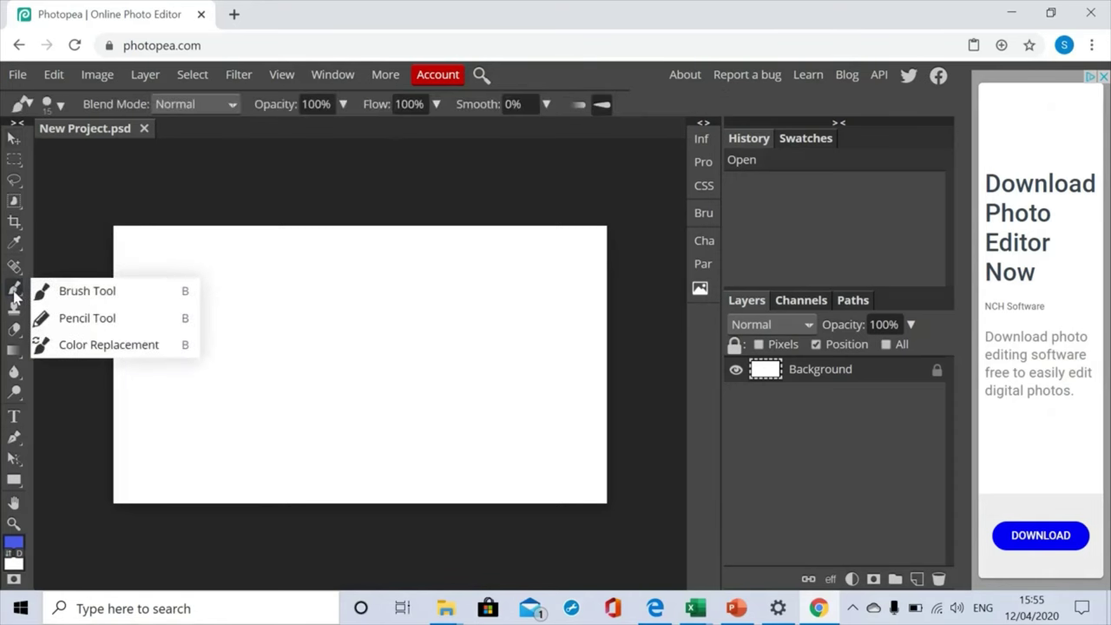
left_click(105, 295)
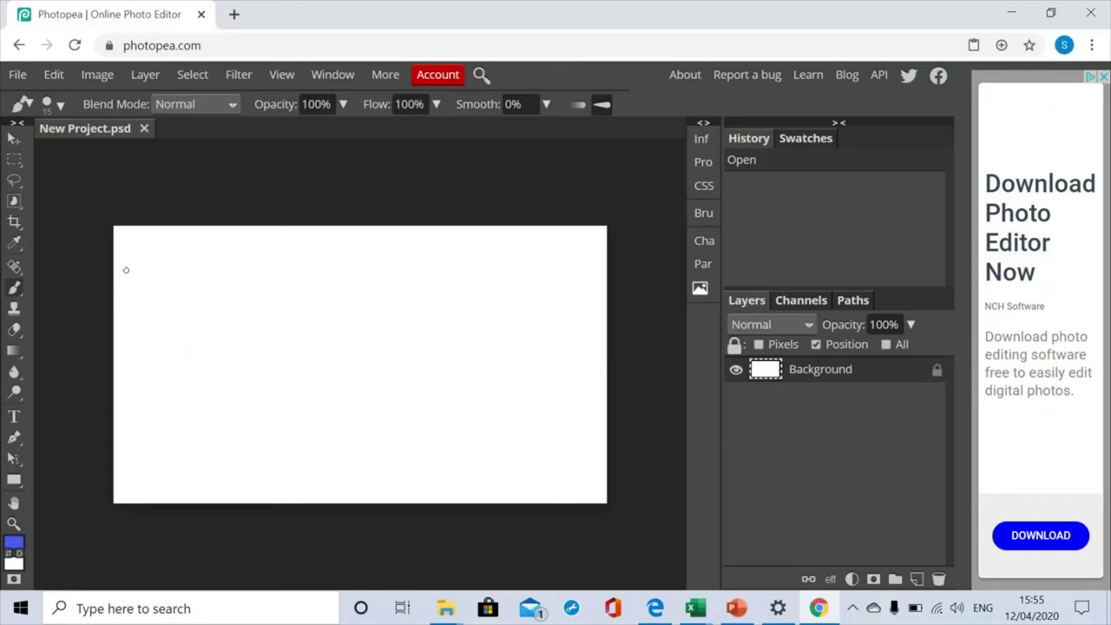
mouse_move(140, 227)
left_mouse_down()
mouse_move(134, 269)
mouse_move(150, 281)
mouse_move(175, 265)
mouse_move(166, 247)
mouse_move(154, 255)
mouse_move(182, 272)
mouse_move(222, 258)
mouse_move(208, 239)
mouse_move(205, 257)
mouse_move(256, 280)
mouse_move(277, 252)
mouse_move(257, 250)
mouse_move(280, 286)
mouse_move(324, 287)
left_mouse_up()
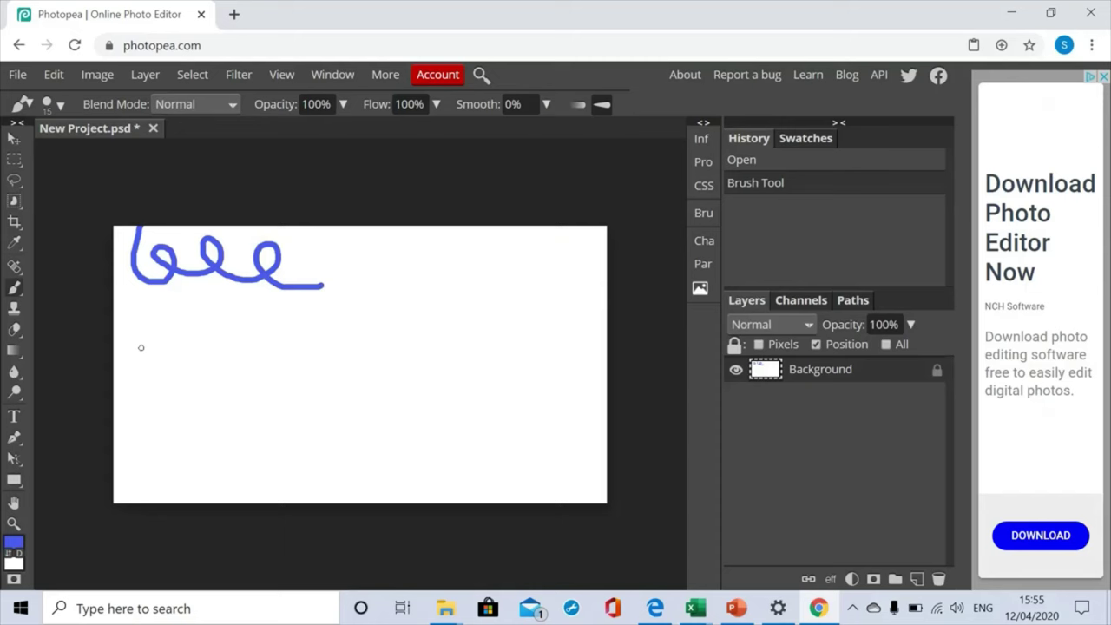
Handwrite 'Ms Farrimond' in blue brush strokes below the doodle, dotting the i.
mouse_move(150, 344)
left_mouse_down()
mouse_move(153, 392)
mouse_move(163, 323)
mouse_move(167, 360)
mouse_move(181, 346)
mouse_move(187, 391)
left_mouse_up()
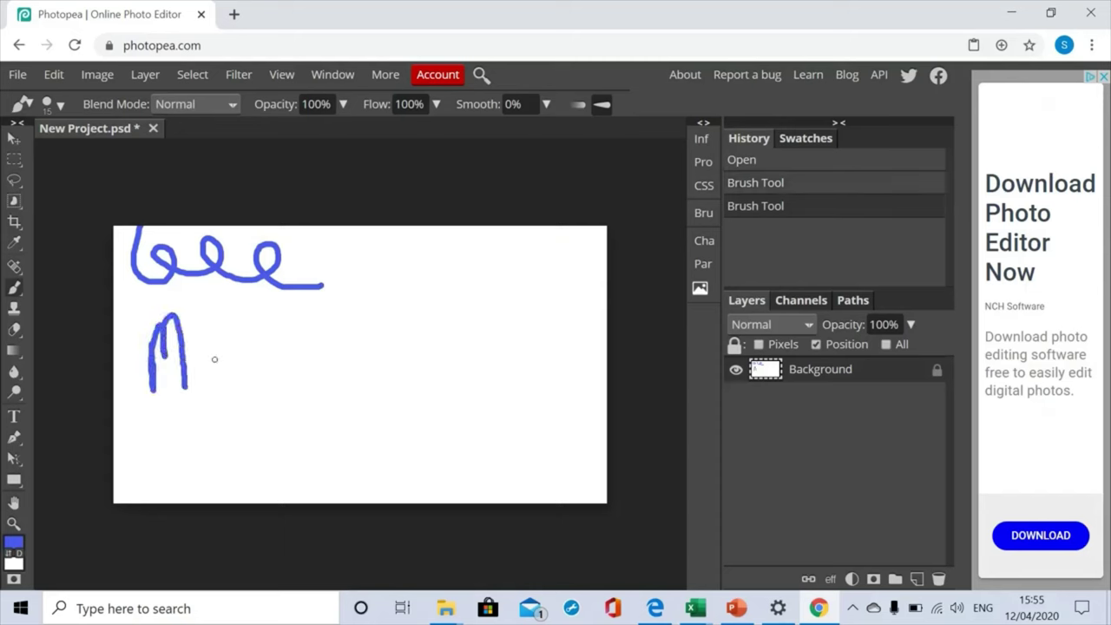
mouse_move(215, 351)
left_mouse_down()
mouse_move(240, 375)
mouse_move(214, 384)
mouse_move(216, 353)
mouse_move(247, 352)
left_mouse_up()
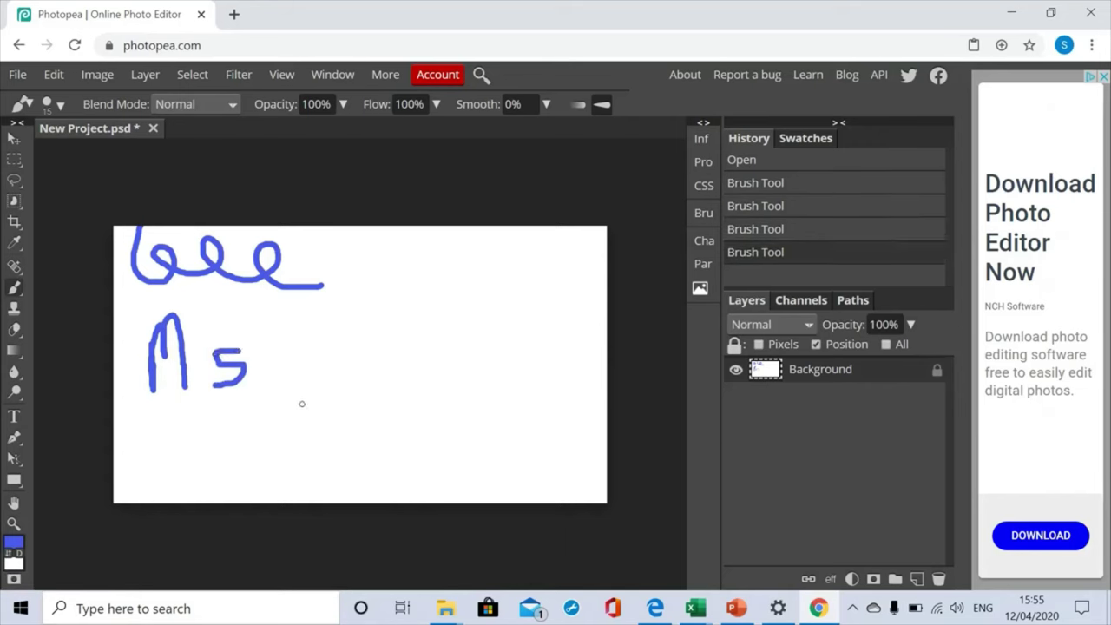
mouse_move(295, 377)
left_mouse_down()
mouse_move(292, 336)
mouse_move(331, 292)
left_mouse_up()
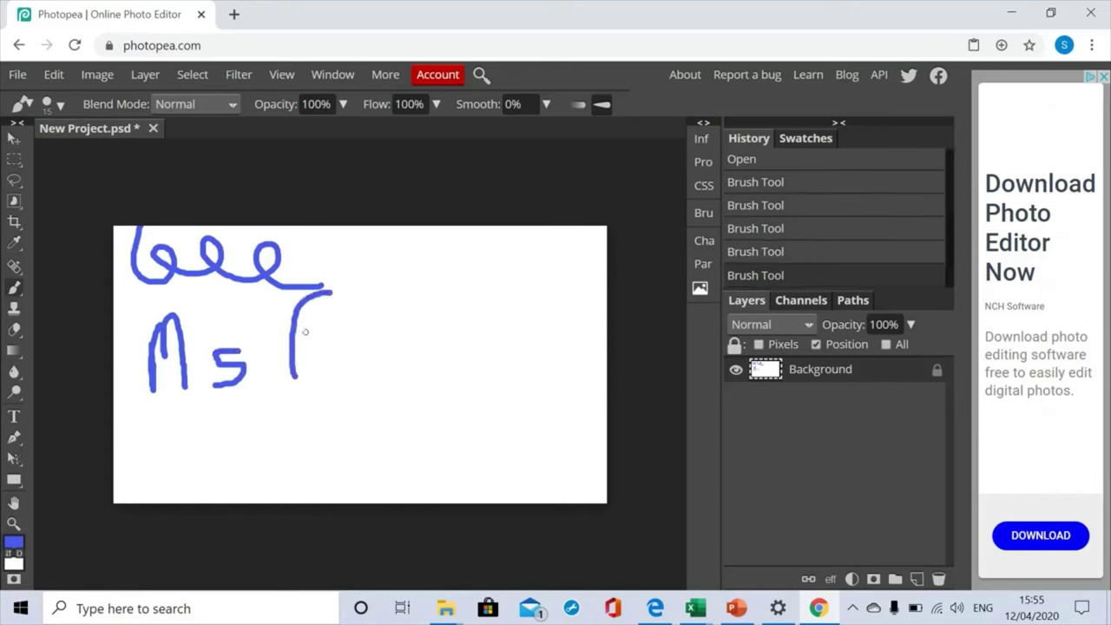
mouse_move(293, 342)
left_mouse_down()
mouse_move(340, 341)
mouse_move(327, 354)
mouse_move(340, 373)
mouse_move(353, 346)
mouse_move(371, 379)
mouse_move(379, 342)
mouse_move(382, 381)
mouse_move(385, 341)
mouse_move(403, 340)
mouse_move(405, 386)
mouse_move(416, 348)
mouse_move(445, 361)
mouse_move(445, 381)
mouse_move(449, 333)
mouse_move(462, 390)
mouse_move(473, 348)
mouse_move(476, 388)
mouse_move(494, 353)
mouse_move(497, 394)
left_mouse_up()
left_click(448, 333)
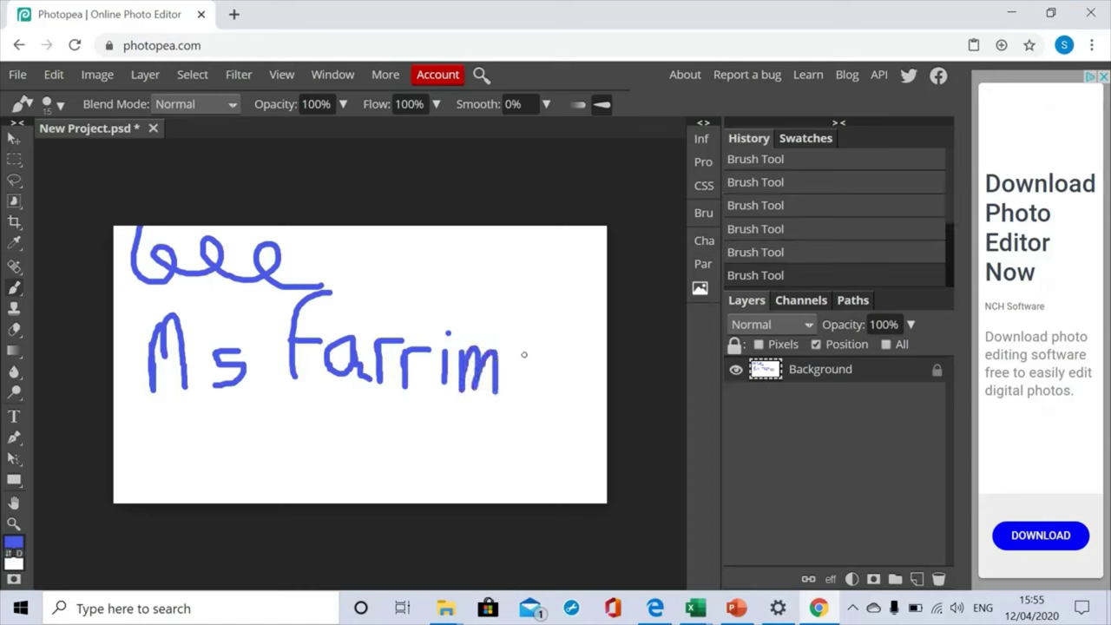
mouse_move(523, 351)
left_mouse_down()
mouse_move(507, 385)
mouse_move(521, 395)
mouse_move(532, 357)
mouse_move(542, 402)
mouse_move(553, 355)
mouse_move(564, 401)
left_mouse_up()
mouse_move(586, 363)
left_mouse_down()
mouse_move(573, 391)
mouse_move(596, 402)
mouse_move(567, 328)
left_mouse_up()
left_click_drag(594, 389, 604, 402)
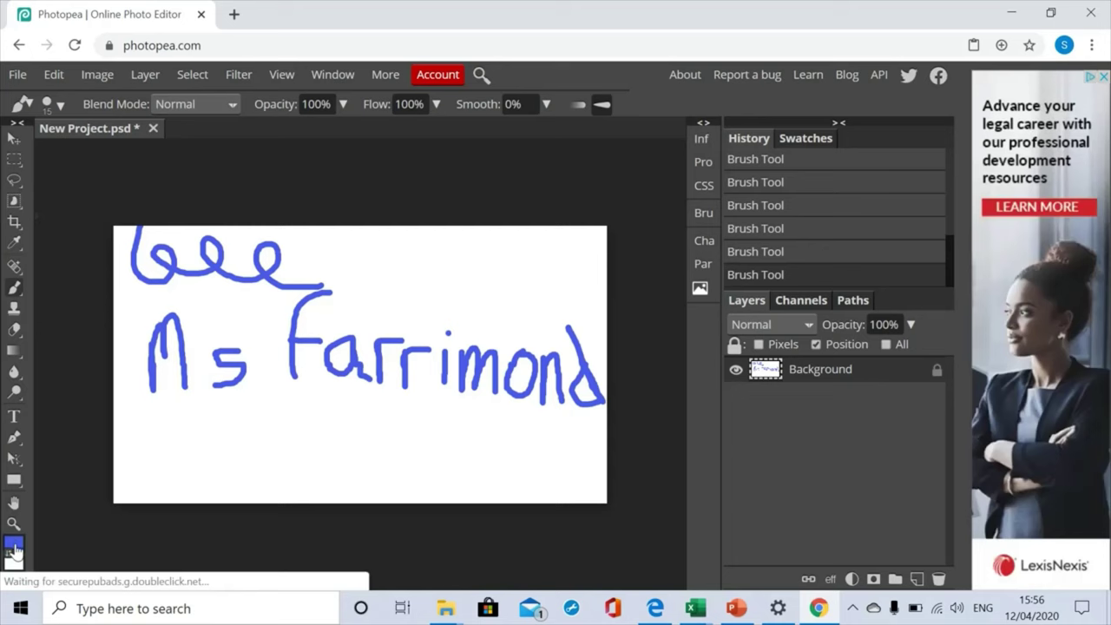
Set the foreground colour to bright yellow, hex f5f50d, in the Color Picker.
left_click(14, 546)
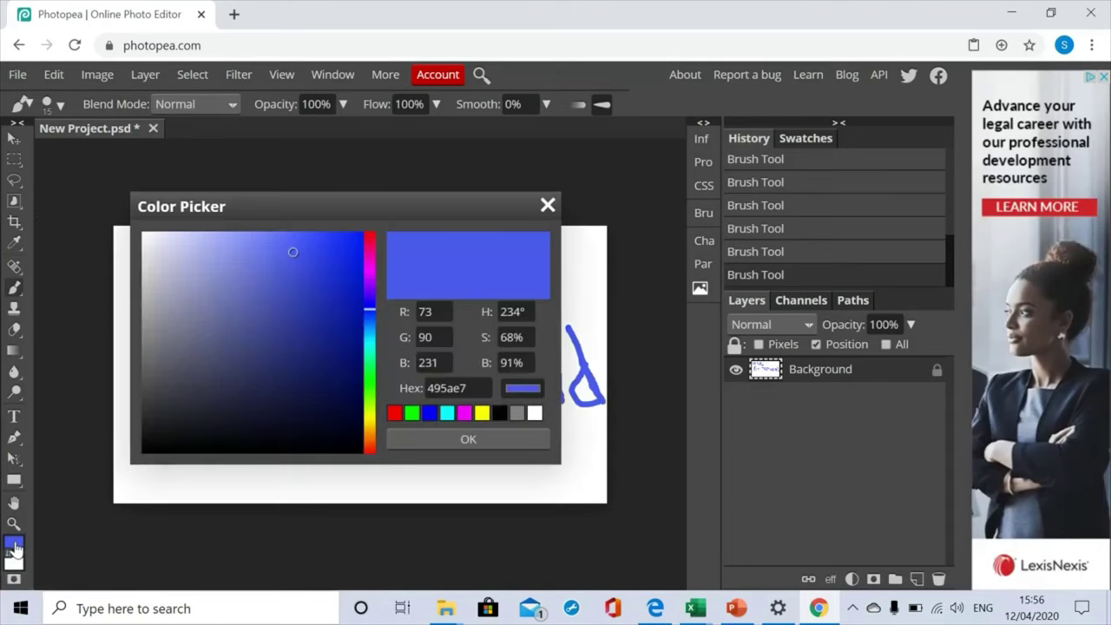
mouse_move(374, 307)
left_mouse_down()
mouse_move(372, 320)
mouse_move(370, 242)
left_mouse_up()
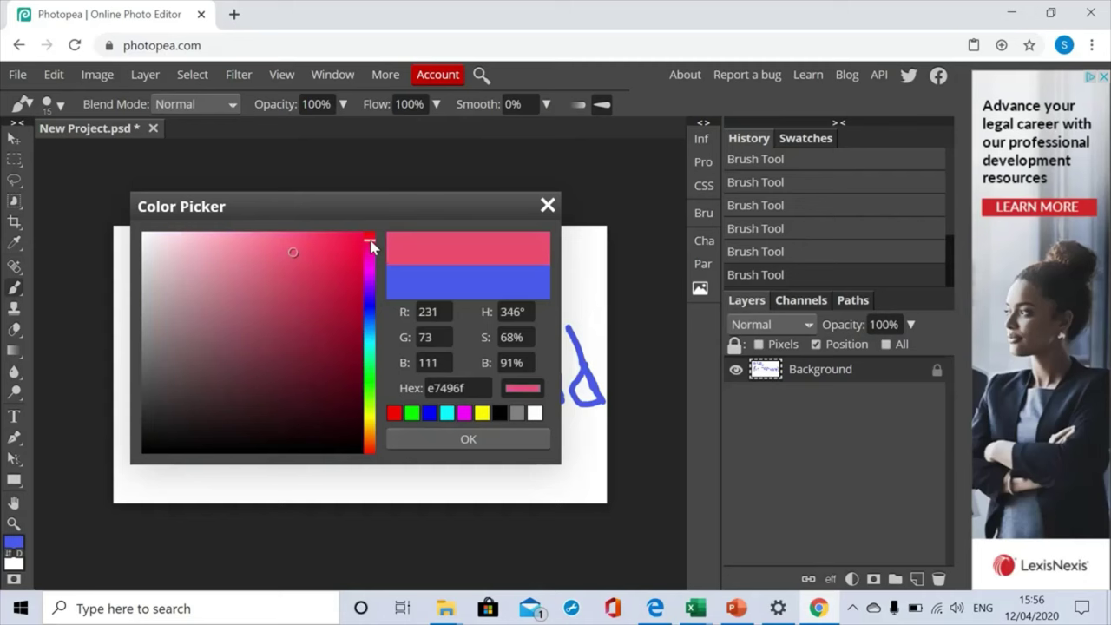
left_click(484, 414)
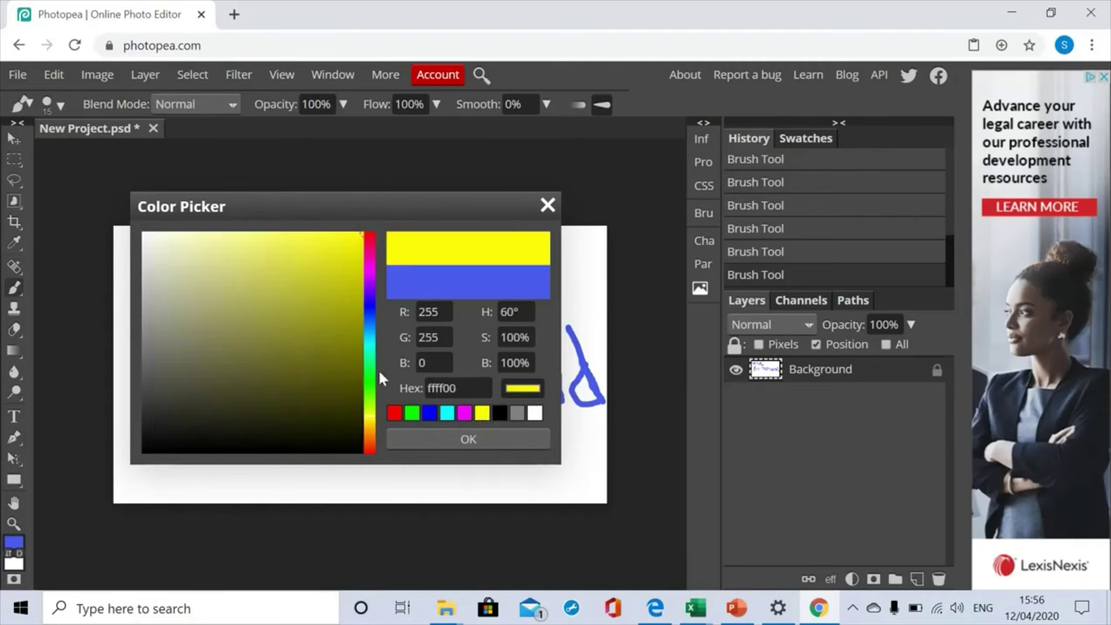
mouse_move(360, 237)
left_mouse_down()
mouse_move(328, 293)
mouse_move(245, 238)
mouse_move(153, 311)
mouse_move(270, 248)
mouse_move(349, 233)
mouse_move(363, 250)
mouse_move(365, 240)
mouse_move(352, 246)
left_mouse_up()
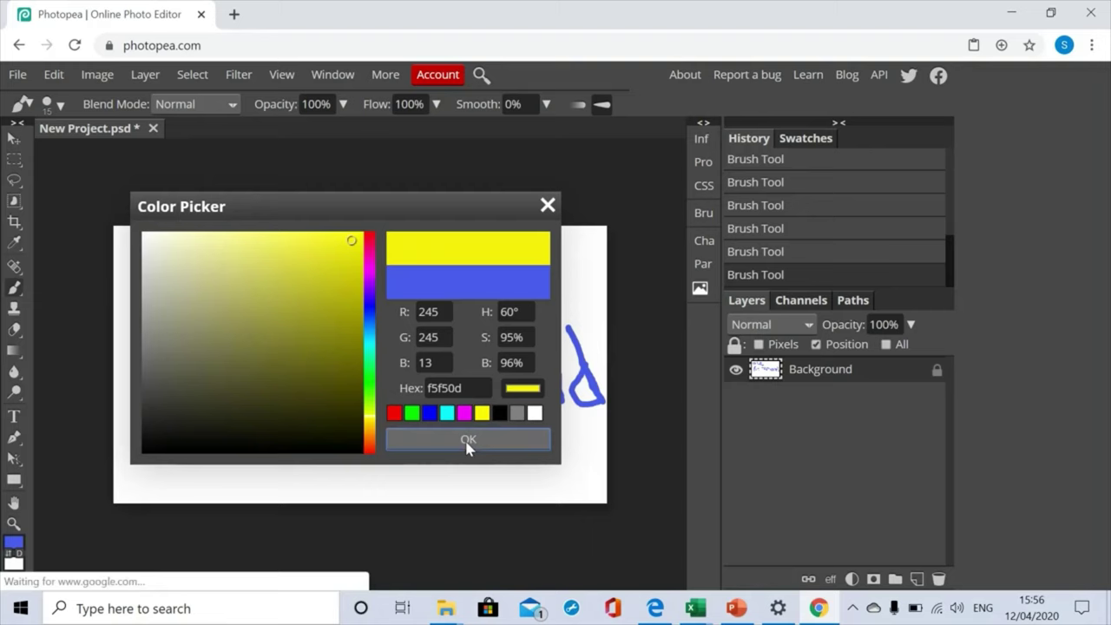
left_click(466, 447)
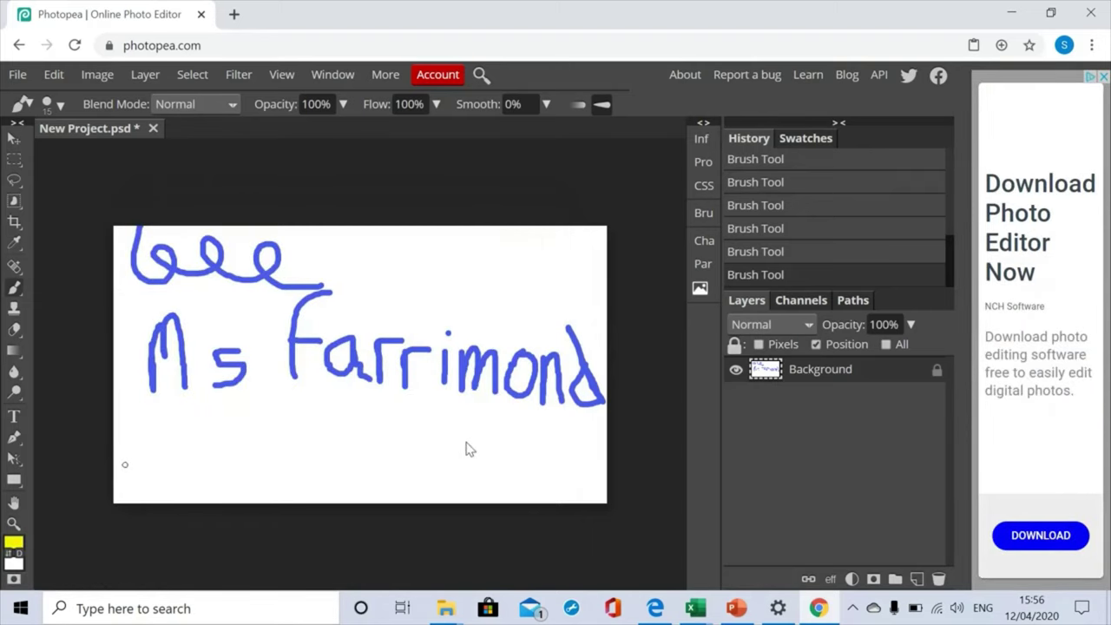
Paint two parallel yellow lines, then a broad scribble with a 170 px Pencil Shade brush.
left_click_drag(147, 459, 186, 431)
left_click_drag(154, 471, 250, 410)
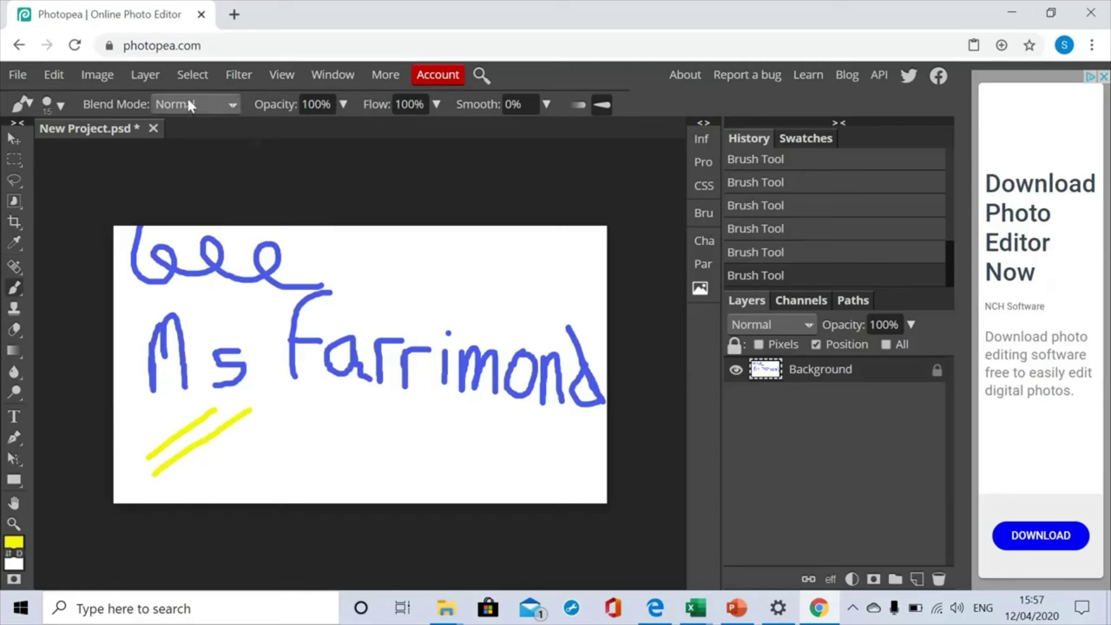
left_click(57, 104)
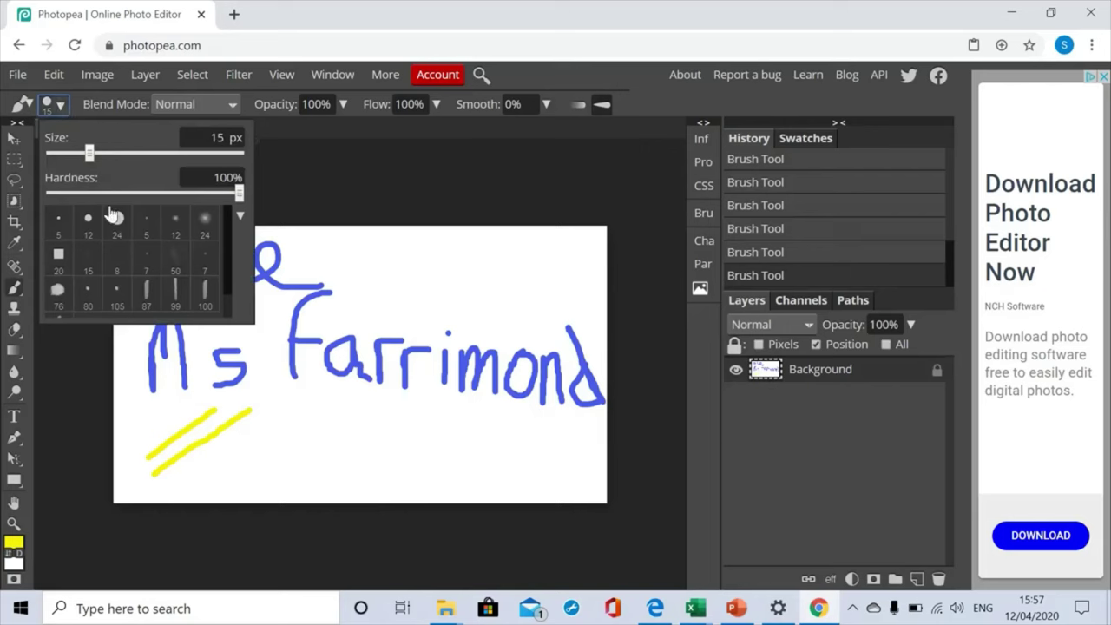
left_click(178, 258)
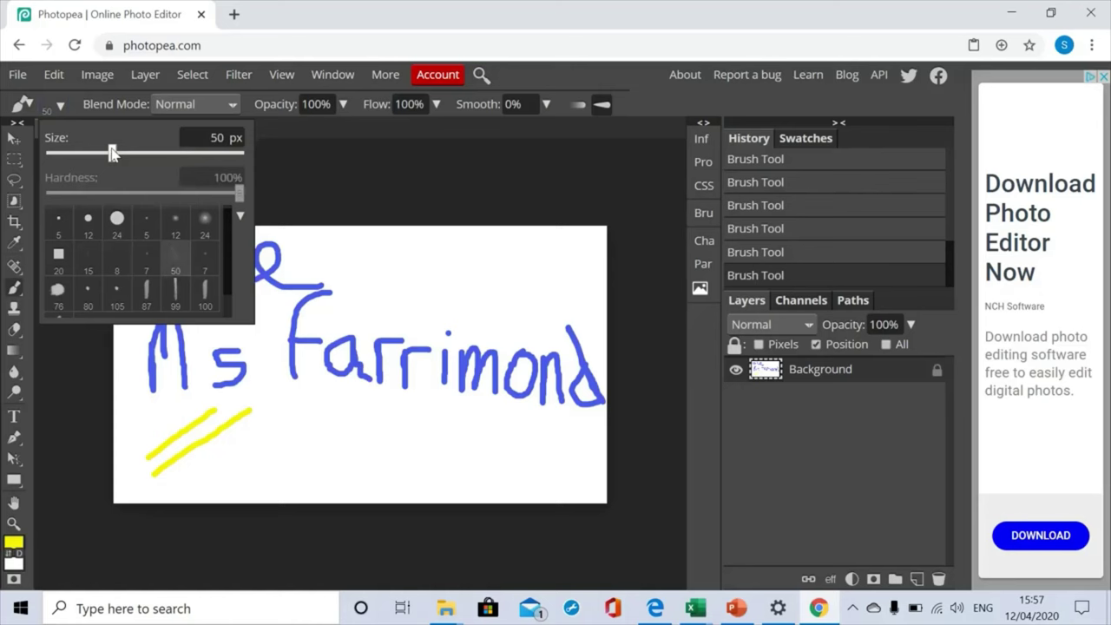
left_click_drag(114, 153, 152, 162)
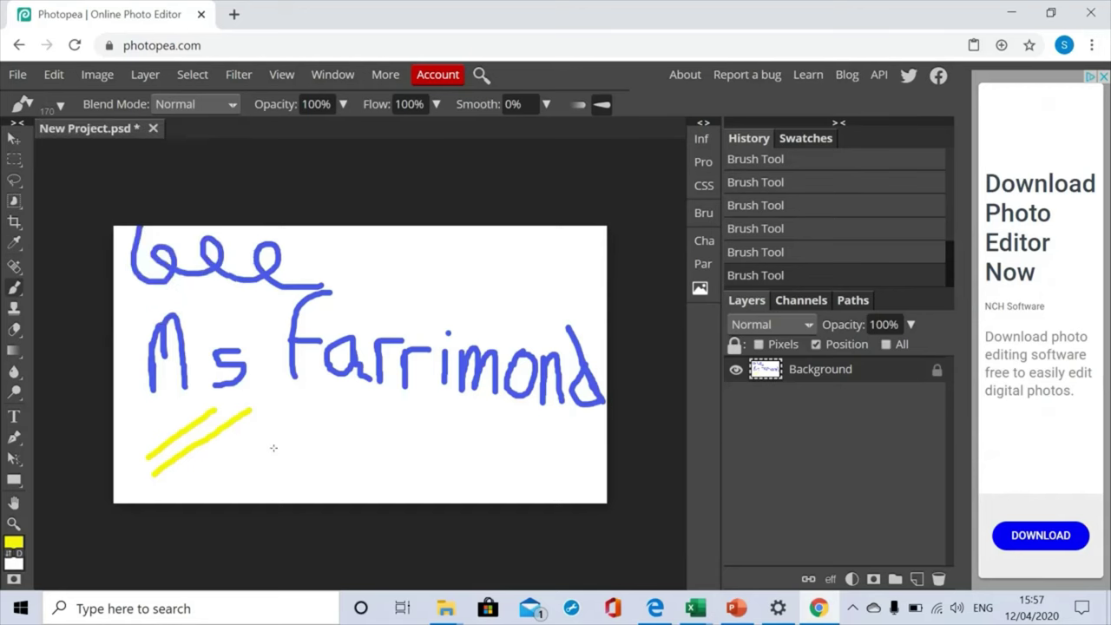
mouse_move(273, 448)
left_mouse_down()
mouse_move(332, 404)
mouse_move(329, 446)
mouse_move(273, 466)
mouse_move(282, 409)
mouse_move(315, 455)
mouse_move(265, 418)
mouse_move(332, 451)
mouse_move(407, 455)
mouse_move(367, 405)
mouse_move(407, 441)
mouse_move(402, 396)
mouse_move(461, 426)
mouse_move(424, 468)
mouse_move(462, 415)
mouse_move(469, 449)
mouse_move(460, 486)
left_mouse_up()
Switch to the soft 76 px brush tip and shrink it to 7 px.
left_click(60, 105)
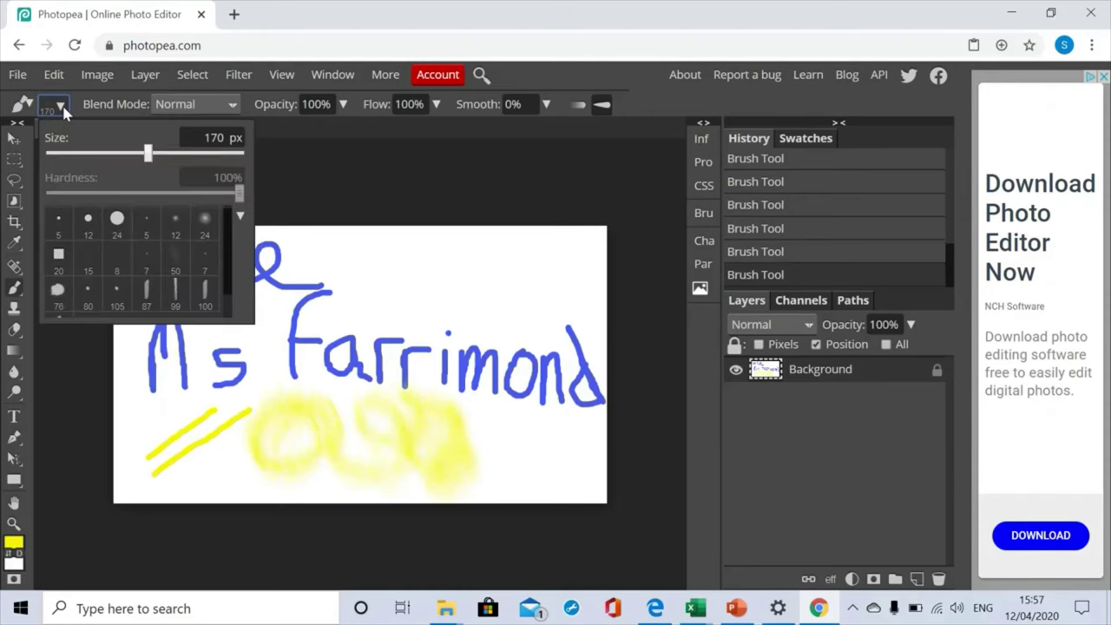
left_click(60, 290)
left_click_drag(125, 162, 79, 161)
Draw thin 7 px yellow loops to the right of the soft blur.
left_click(458, 458)
mouse_move(512, 421)
left_mouse_down()
mouse_move(543, 430)
mouse_move(469, 473)
mouse_move(549, 460)
mouse_move(507, 447)
mouse_move(468, 408)
mouse_move(502, 452)
left_mouse_up()
left_click(60, 105)
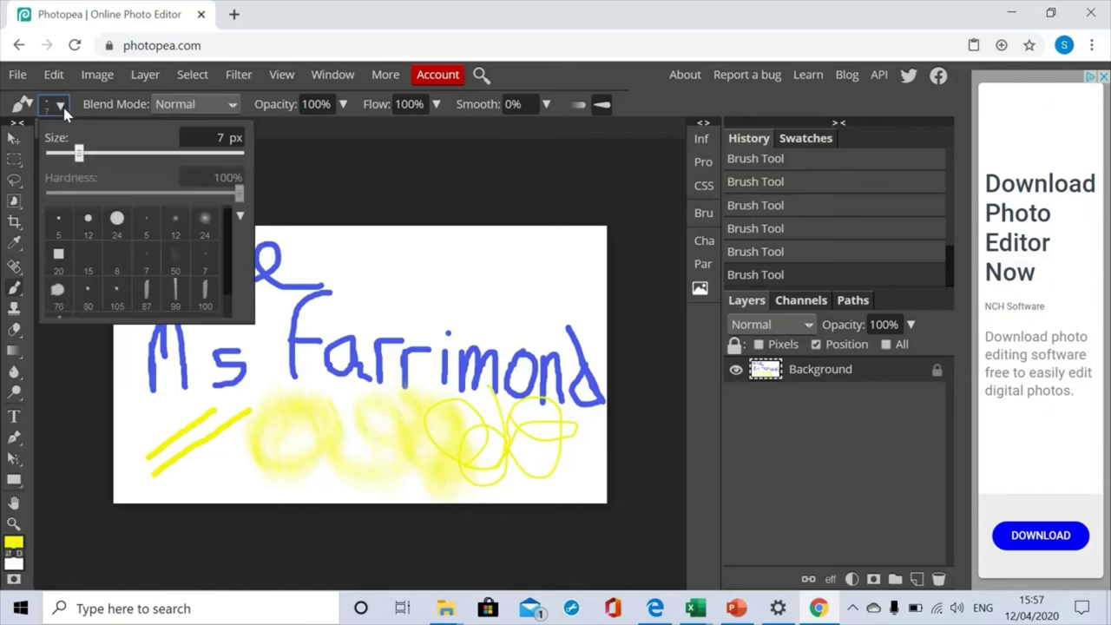
Choose the 100 px brush preset at 288 px and paint a wide yellow bow across the top.
left_click(120, 223)
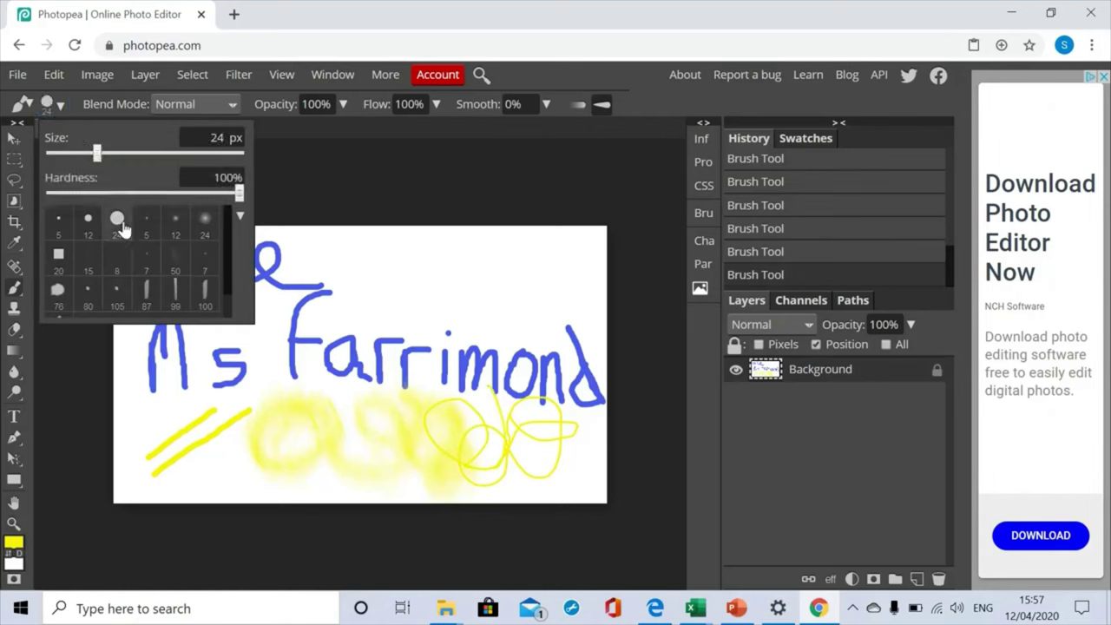
left_click(203, 296)
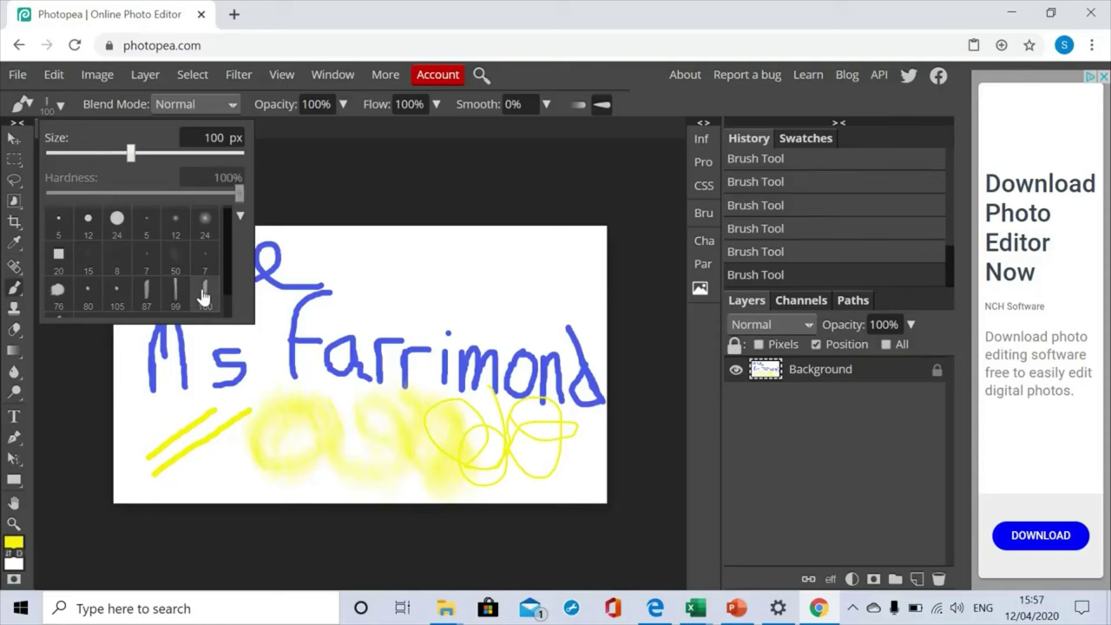
left_click_drag(130, 156, 219, 156)
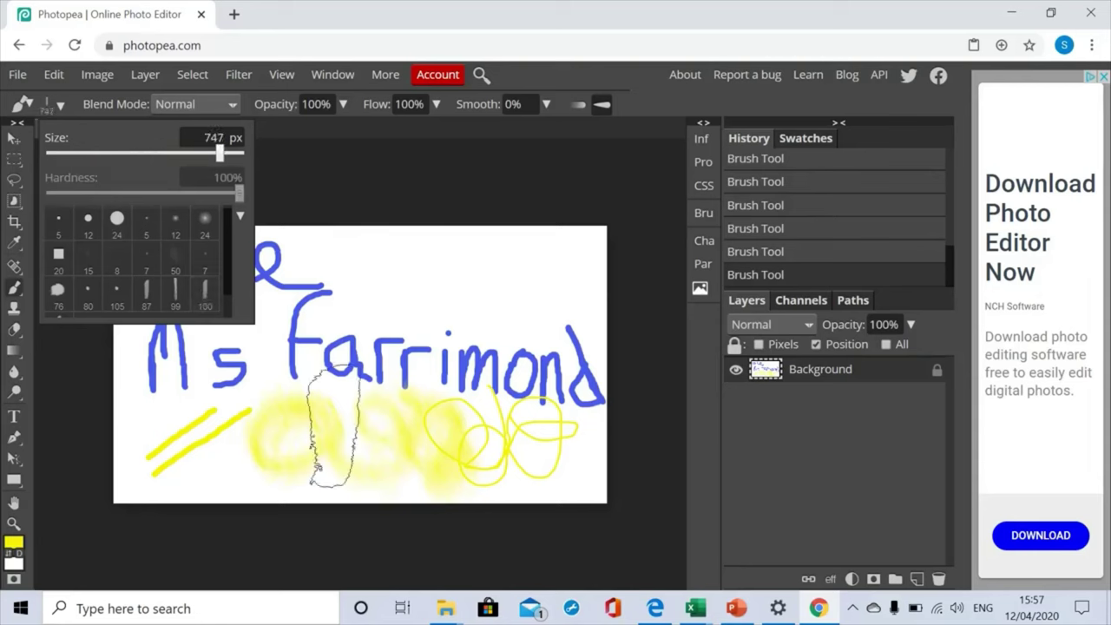
left_click_drag(219, 155, 169, 155)
left_click(393, 273)
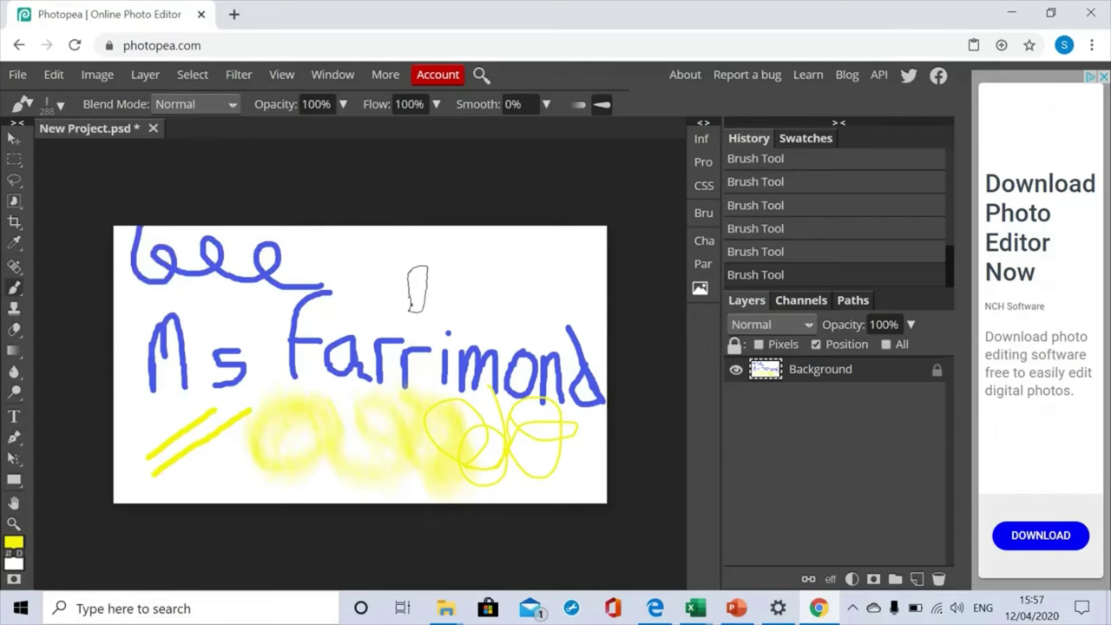
mouse_move(388, 254)
left_mouse_down()
mouse_move(521, 295)
mouse_move(564, 268)
mouse_move(526, 240)
mouse_move(362, 312)
mouse_move(342, 272)
mouse_move(382, 263)
mouse_move(446, 293)
left_mouse_up()
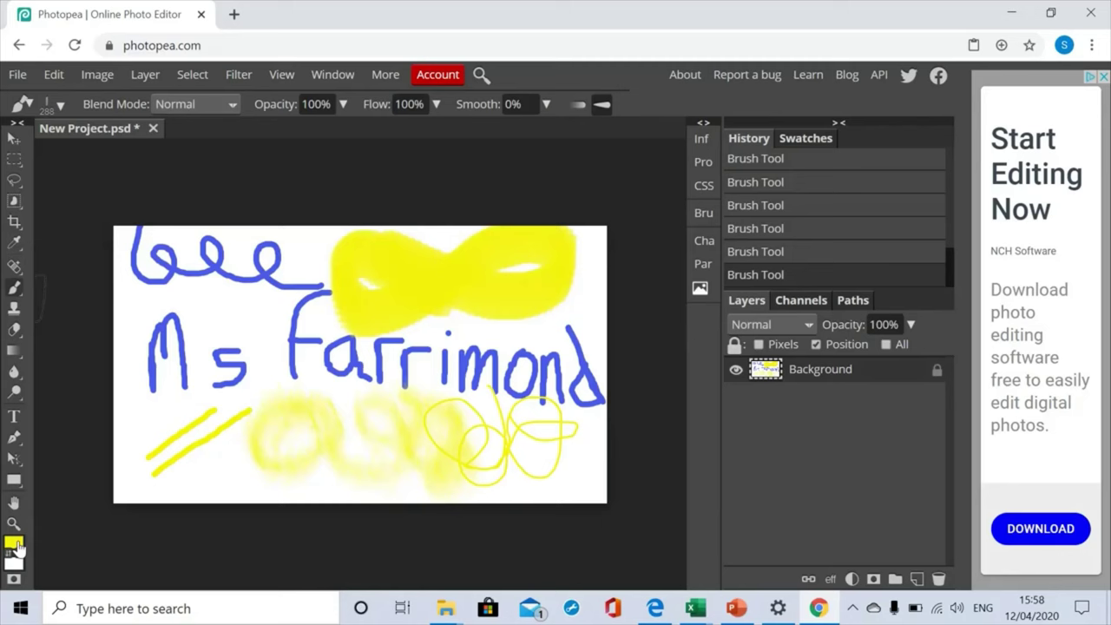
left_click(60, 105)
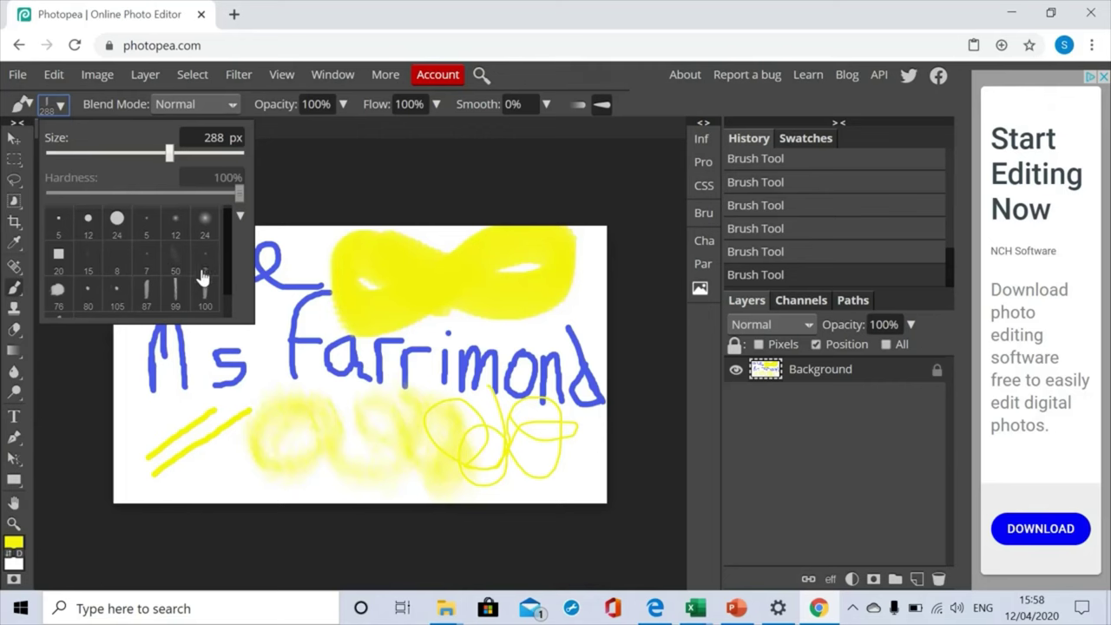
left_click(310, 244)
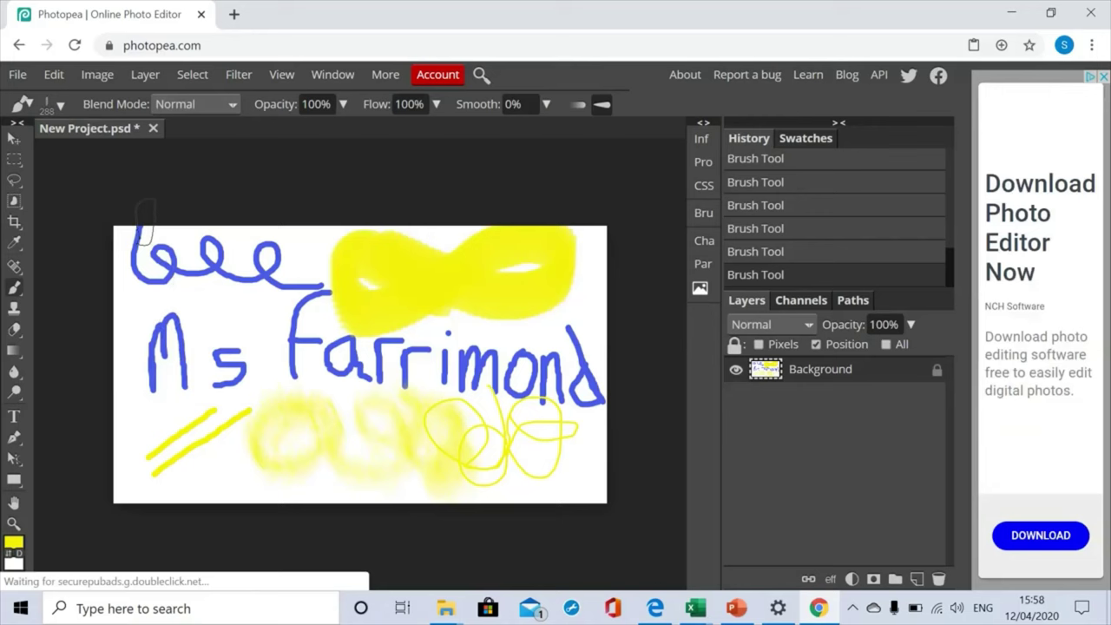
Export the drawing as a 1280×720 JPG at 70% quality, downloading New Project.jpg.
left_click(19, 79)
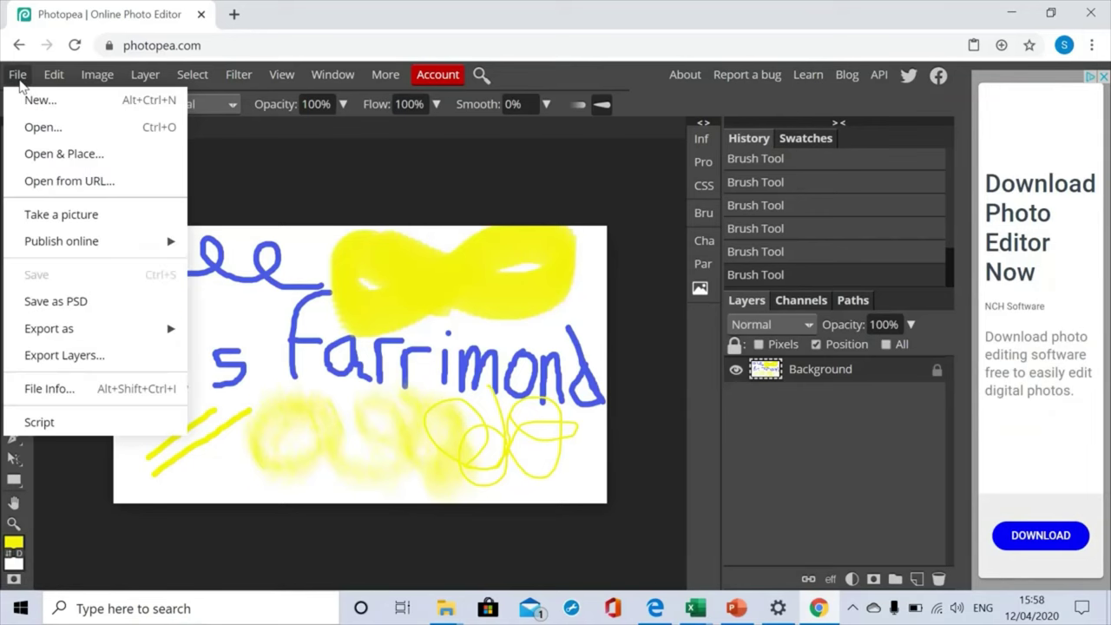
mouse_move(116, 326)
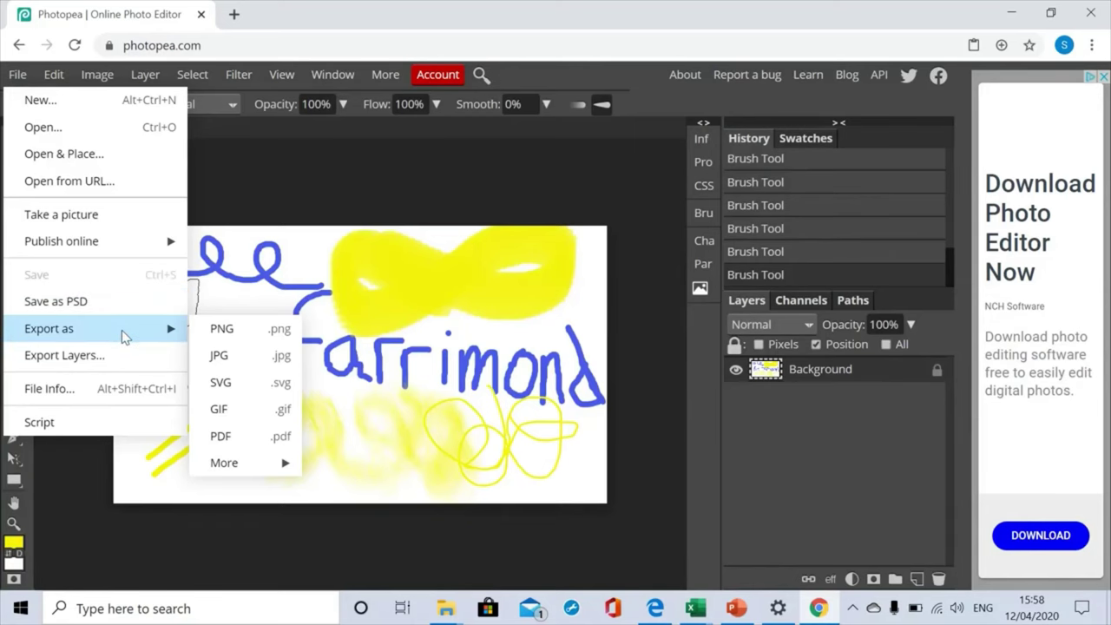
left_click(219, 355)
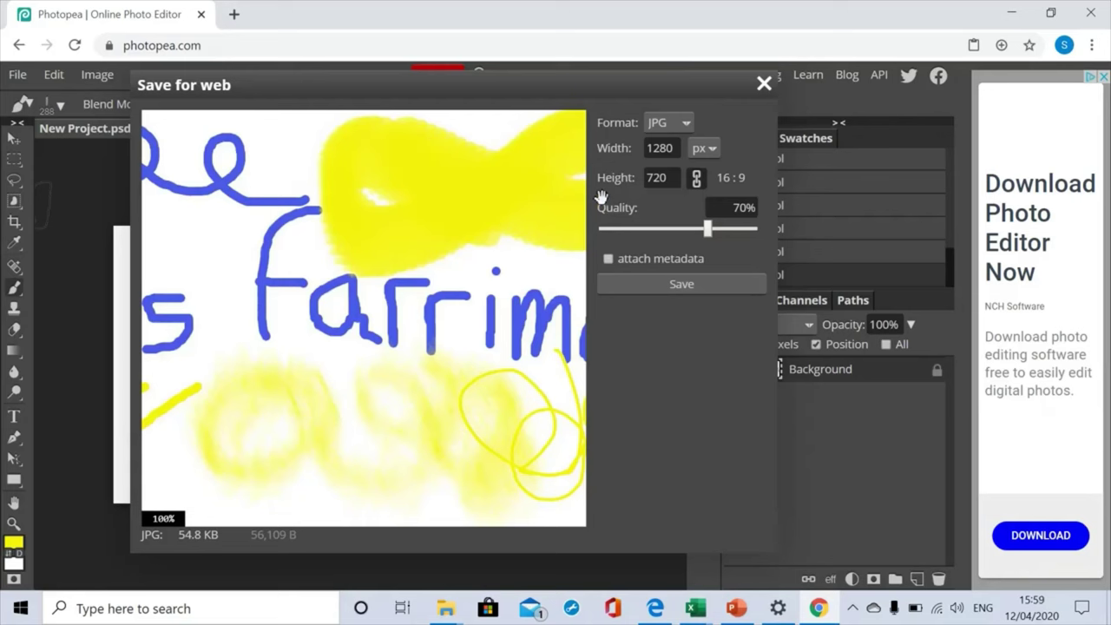
left_click(658, 292)
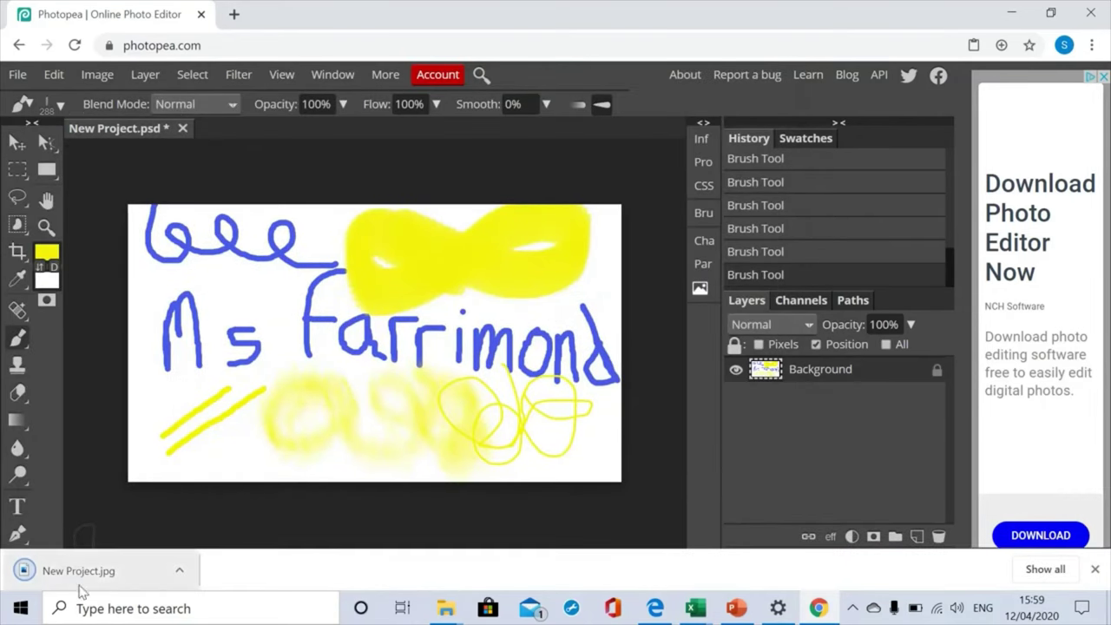
Show New Project.jpg in the Downloads folder and rename it 'Brush Tool Experimentation'.
left_click(180, 572)
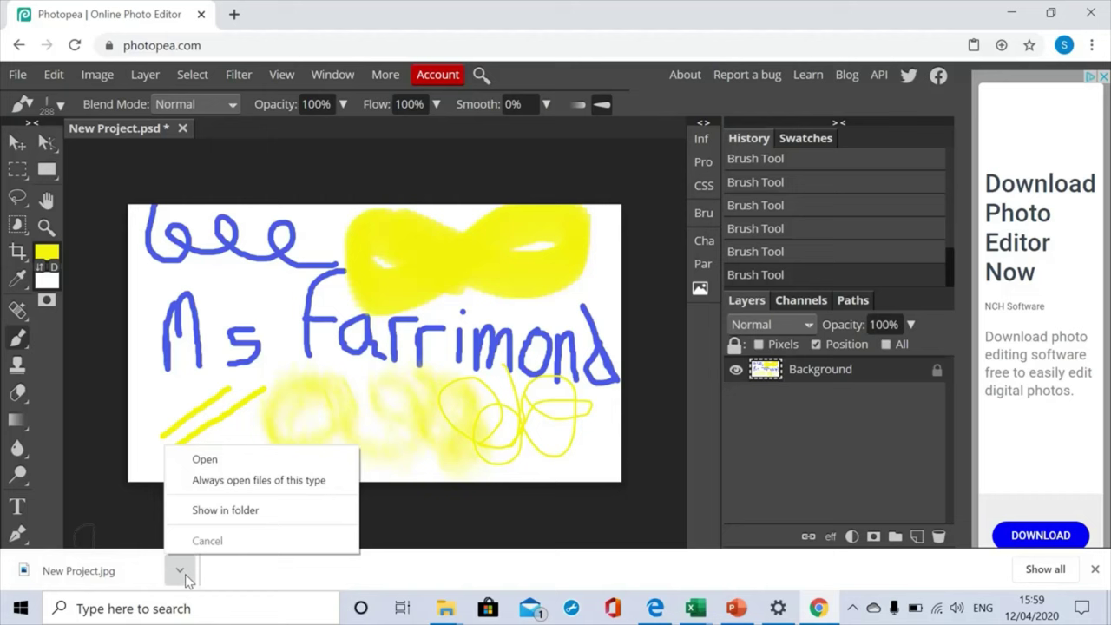
left_click(227, 512)
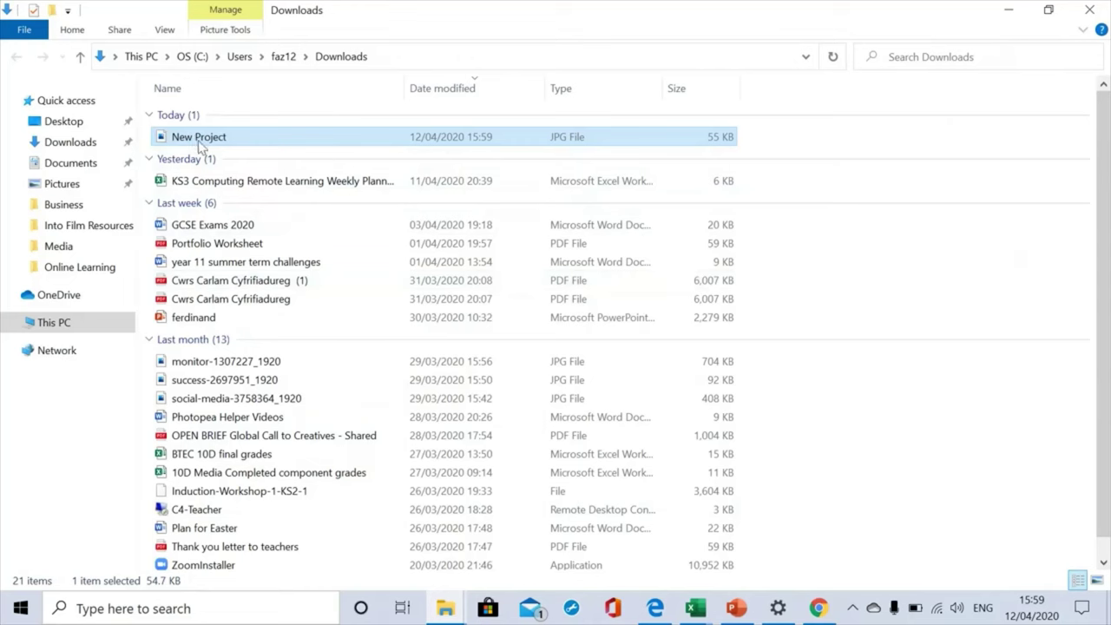
right_click(199, 141)
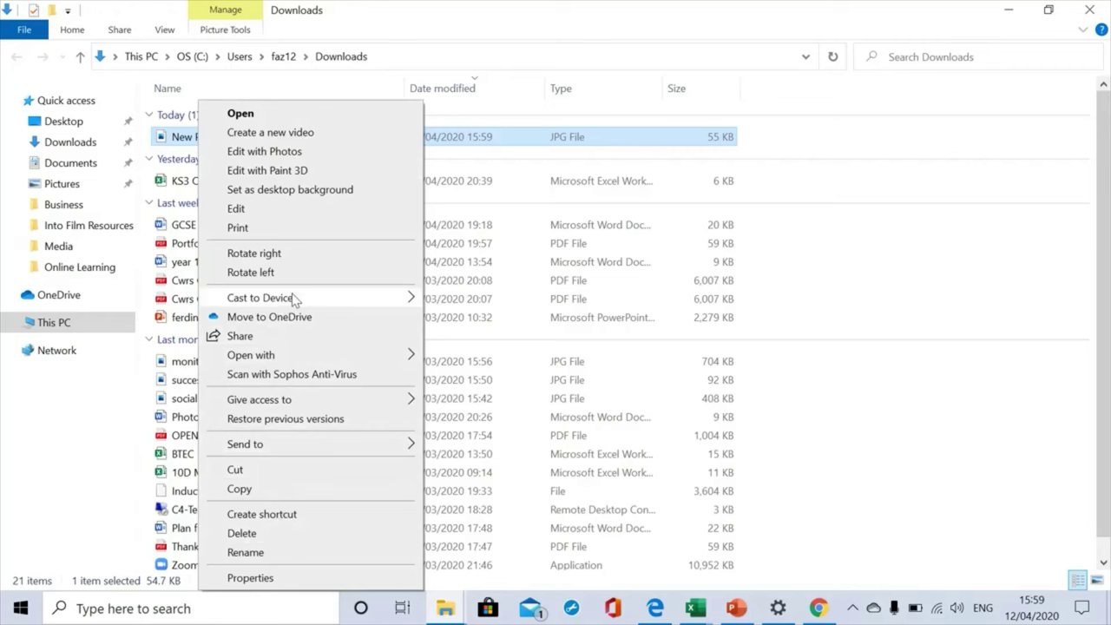
left_click(294, 553)
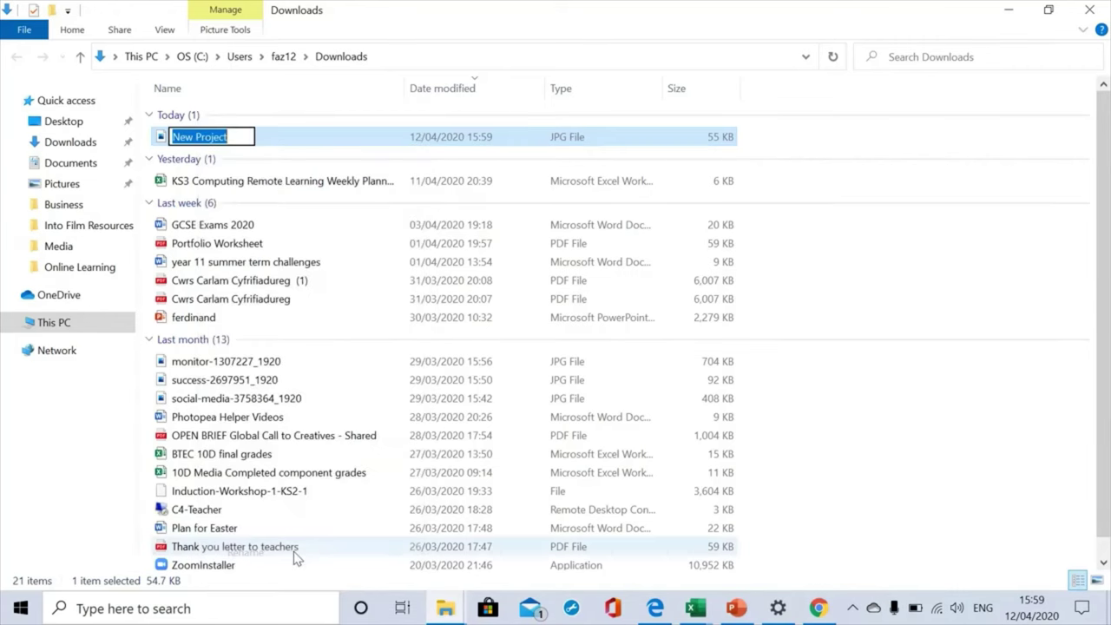
type("Bru")
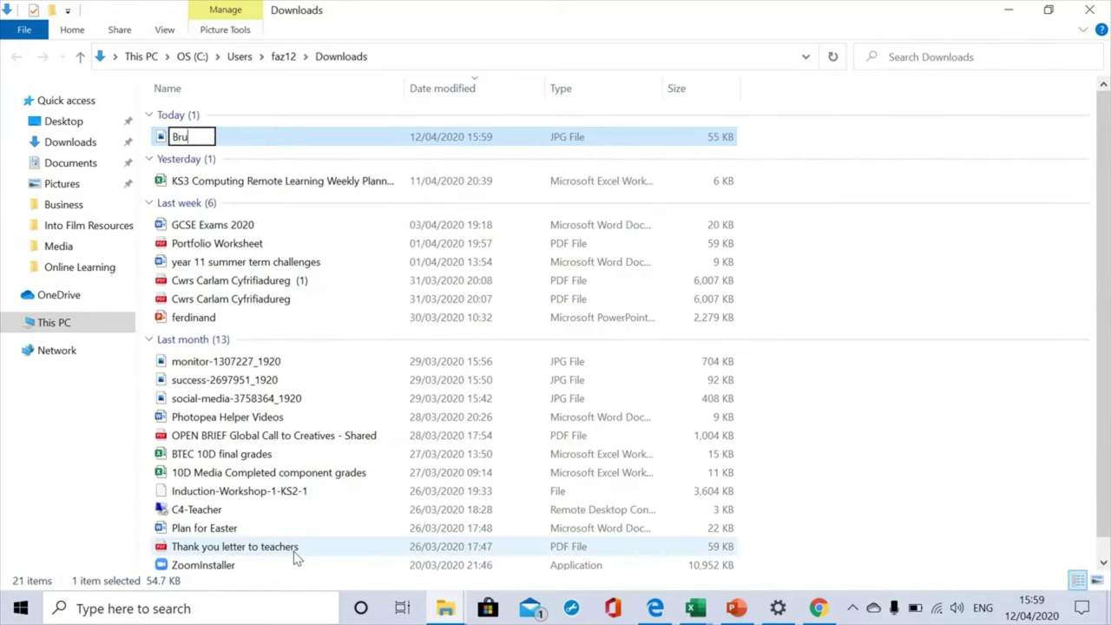
type("sh Tool E")
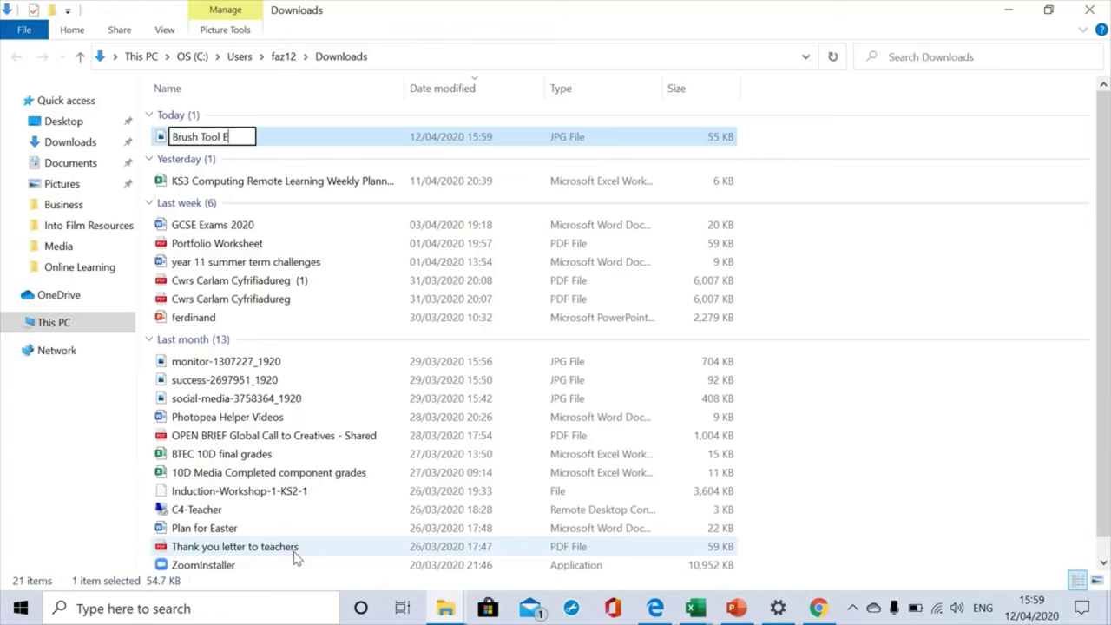
type("xperimenta")
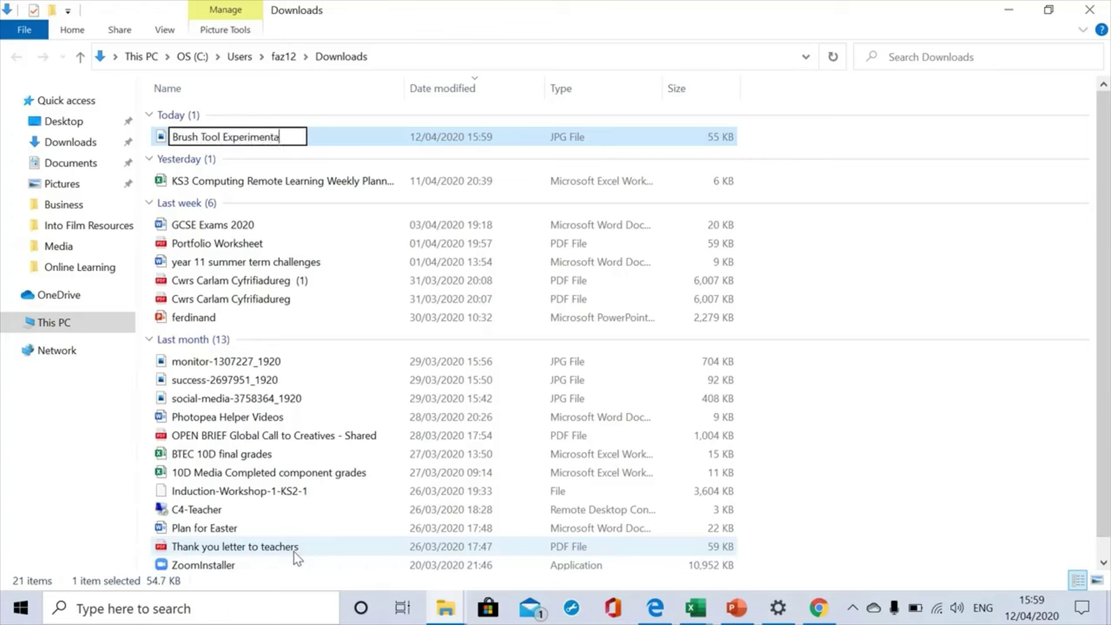
type("tion")
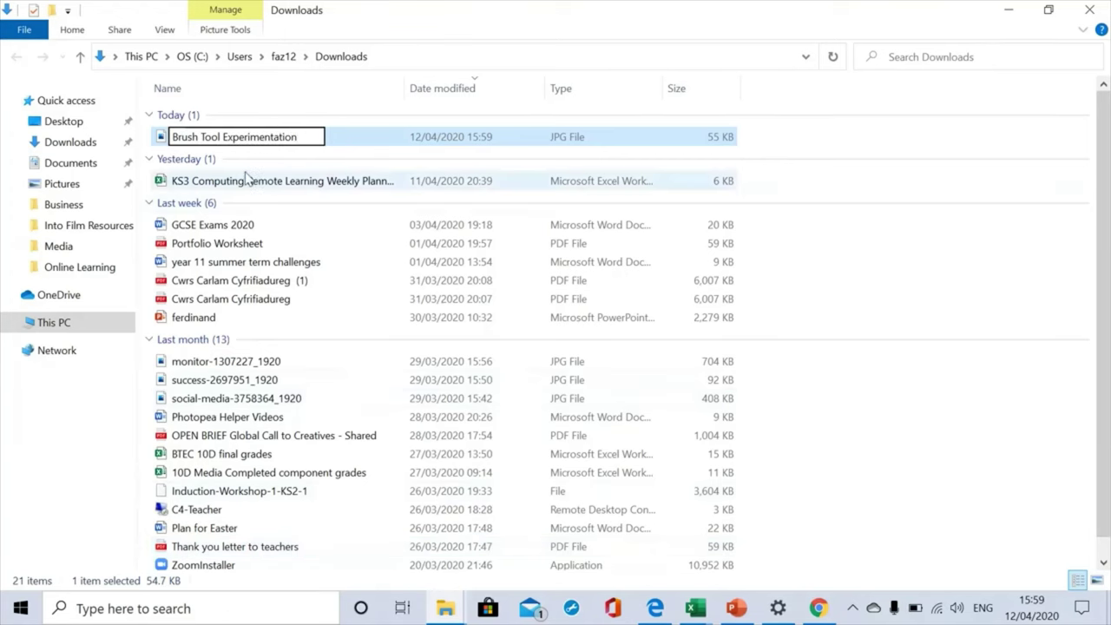
key("Return")
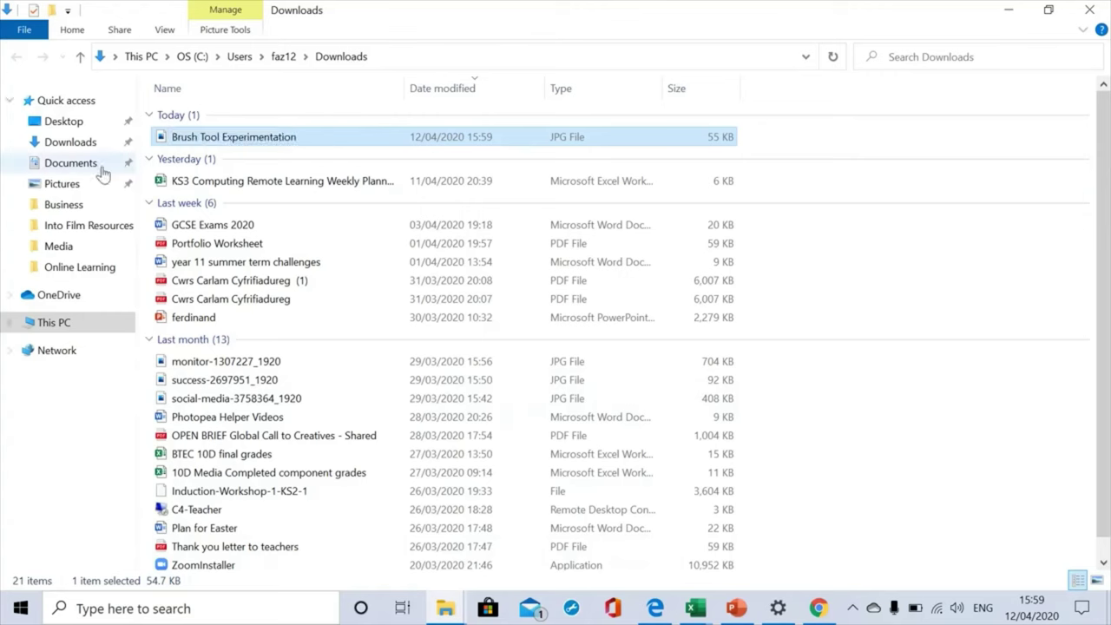
right_click(182, 143)
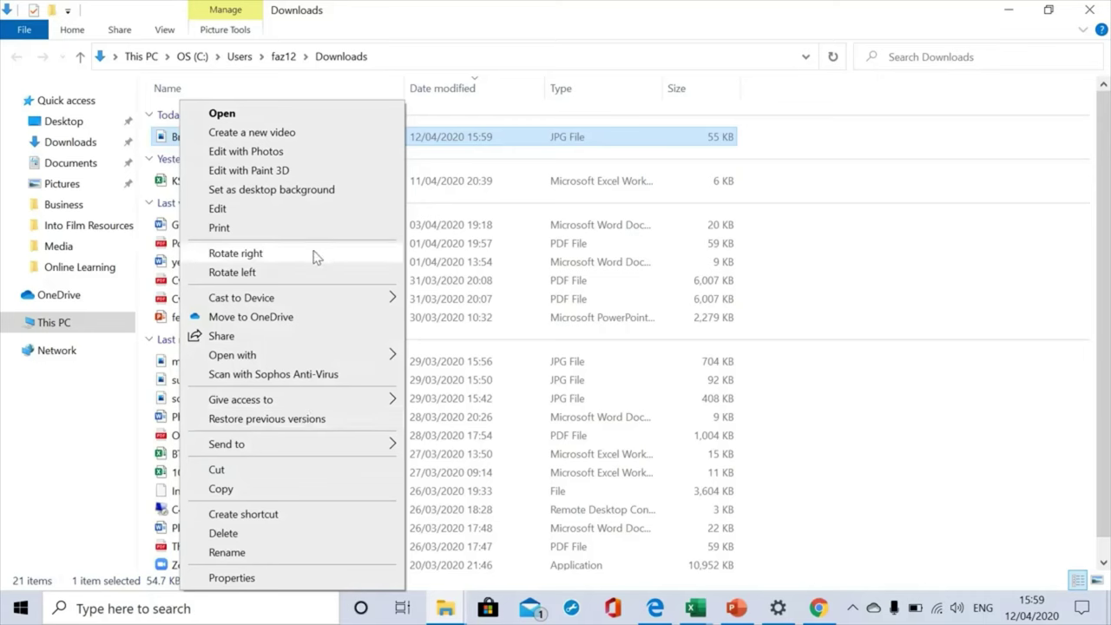
Cut the image from Downloads, paste it into Documents, and switch back to Photopea.
left_click(287, 471)
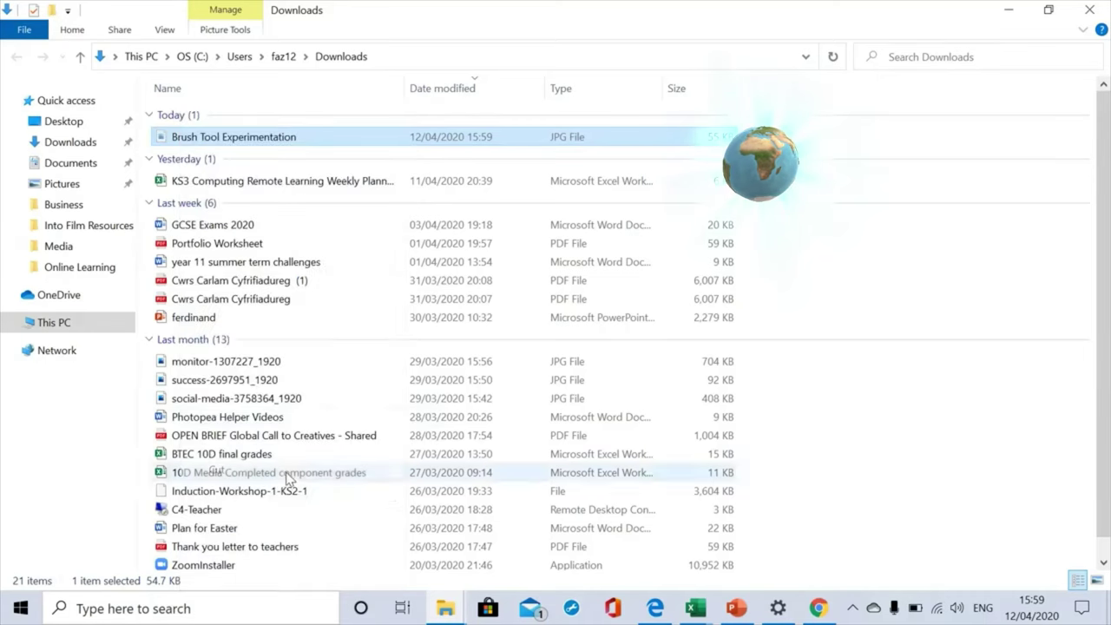
left_click(79, 164)
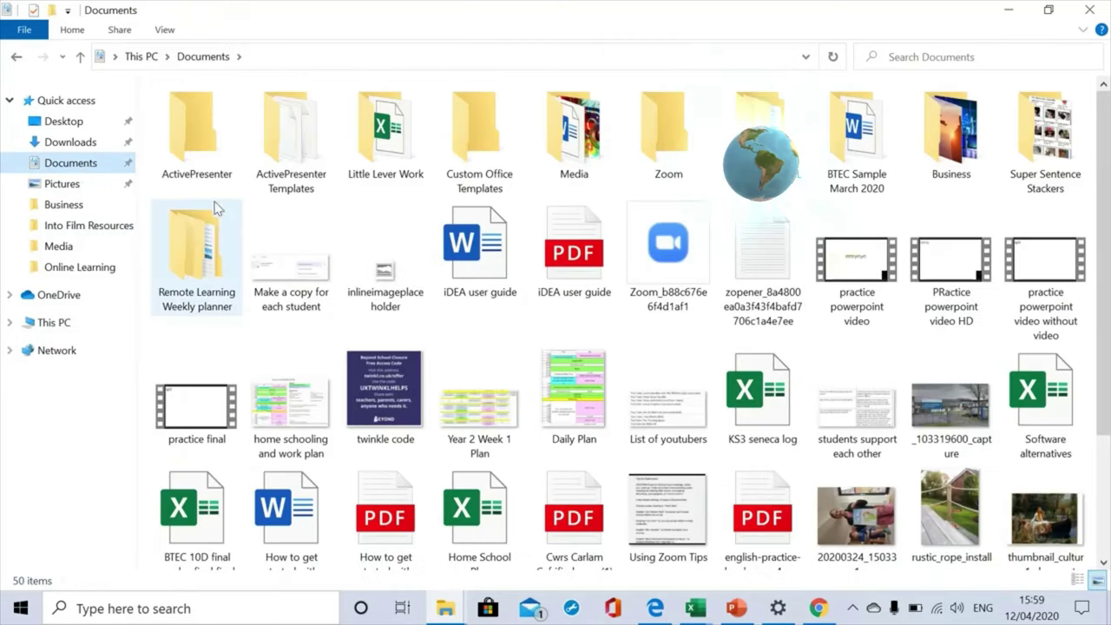
key("ctrl+v")
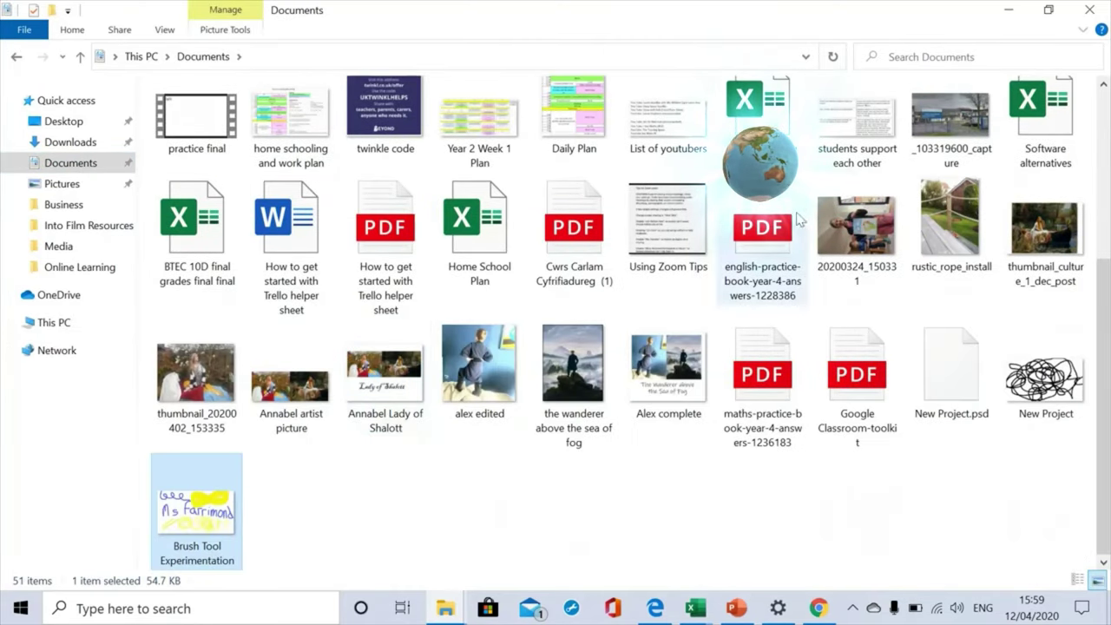
key("alt+Tab")
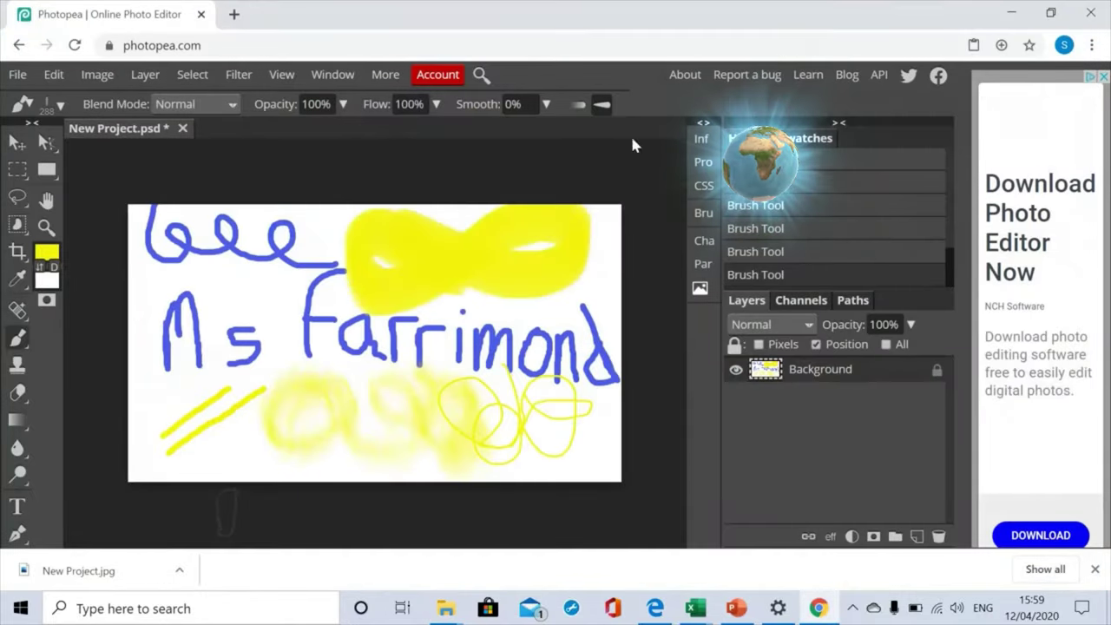